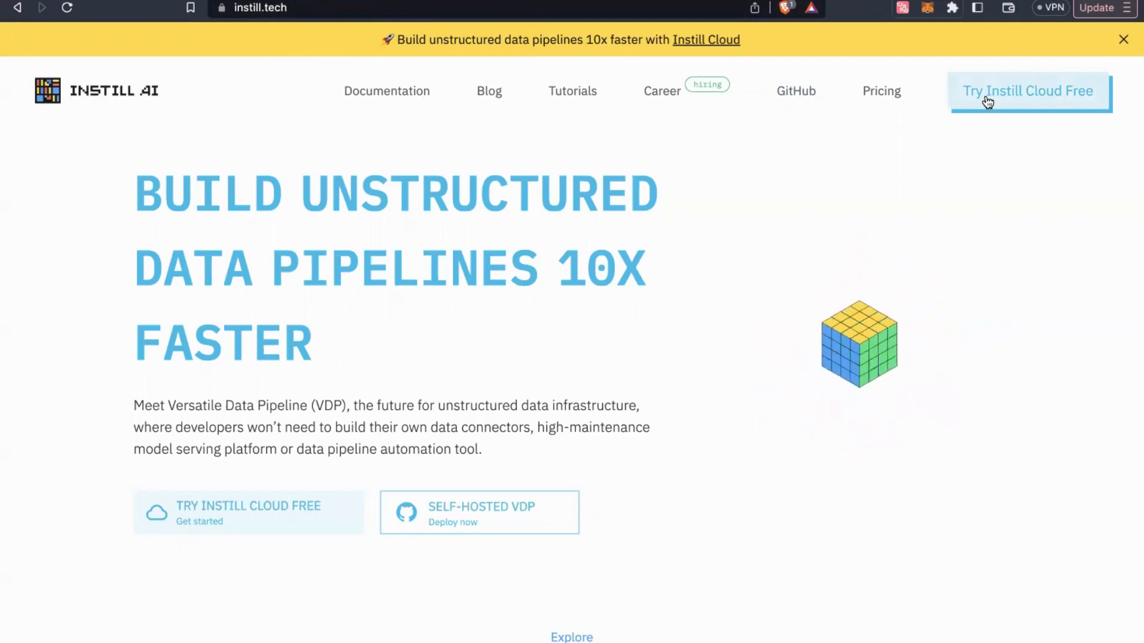
Switch to the browser tab showing the Instill console's pipelines list
click(262, 1)
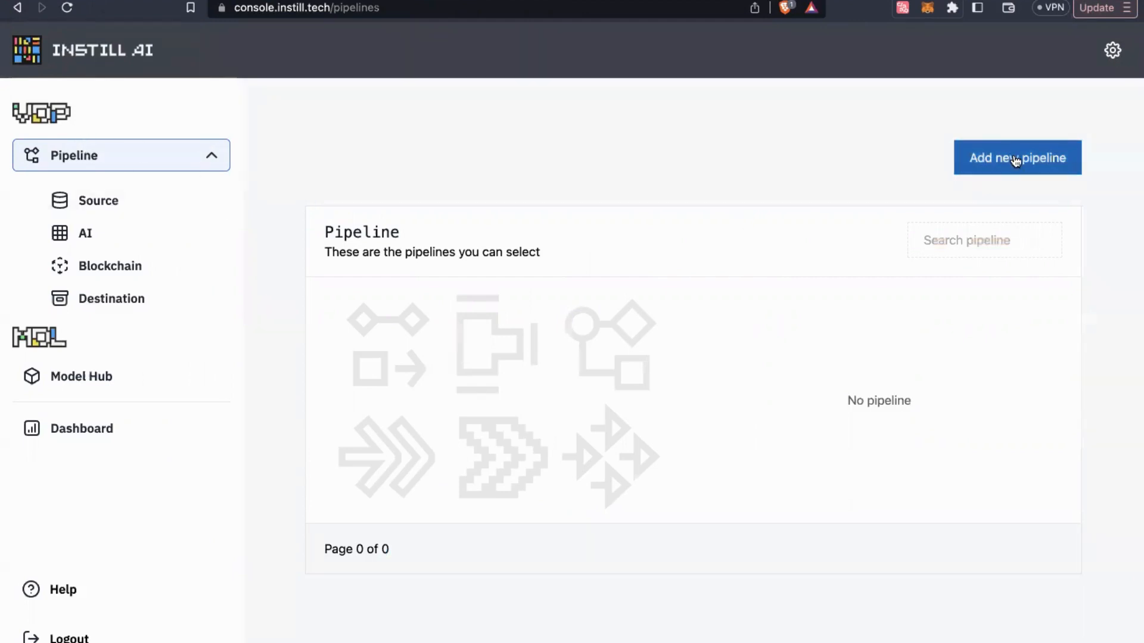
Add a new pipeline, which opens the editor for mass-salmon-centipede
click(1013, 158)
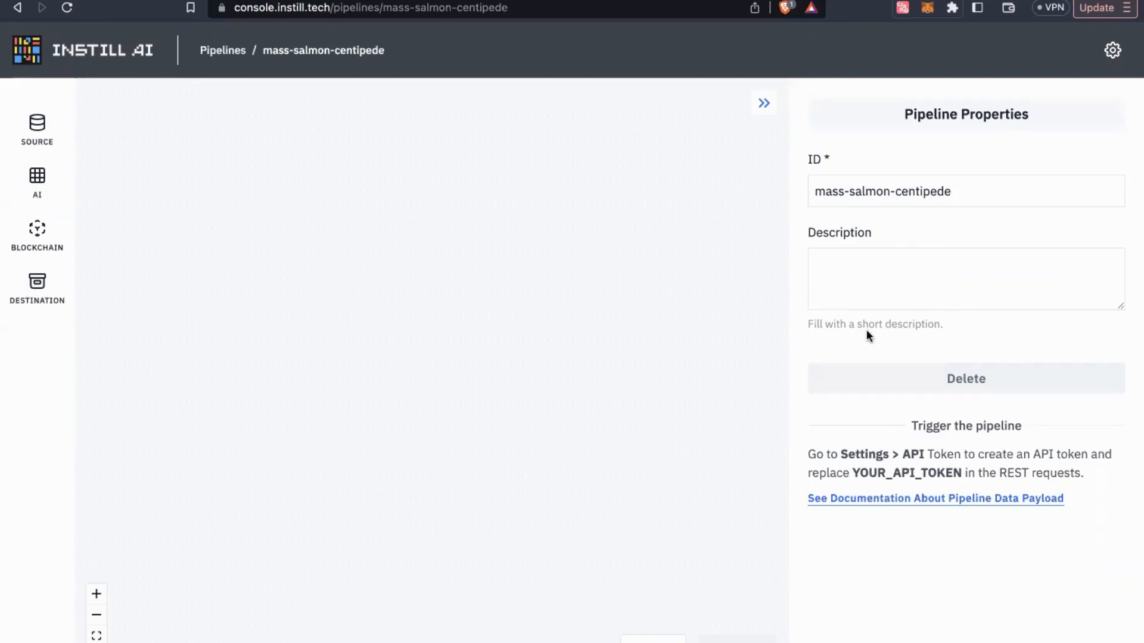
Rename the pipeline ID to 'stablediffusion-numbersprotocol' and browse the source, AI, blockchain and destination lists
drag(952, 191, 814, 191)
text(stablediffusion-numbersprotocol)
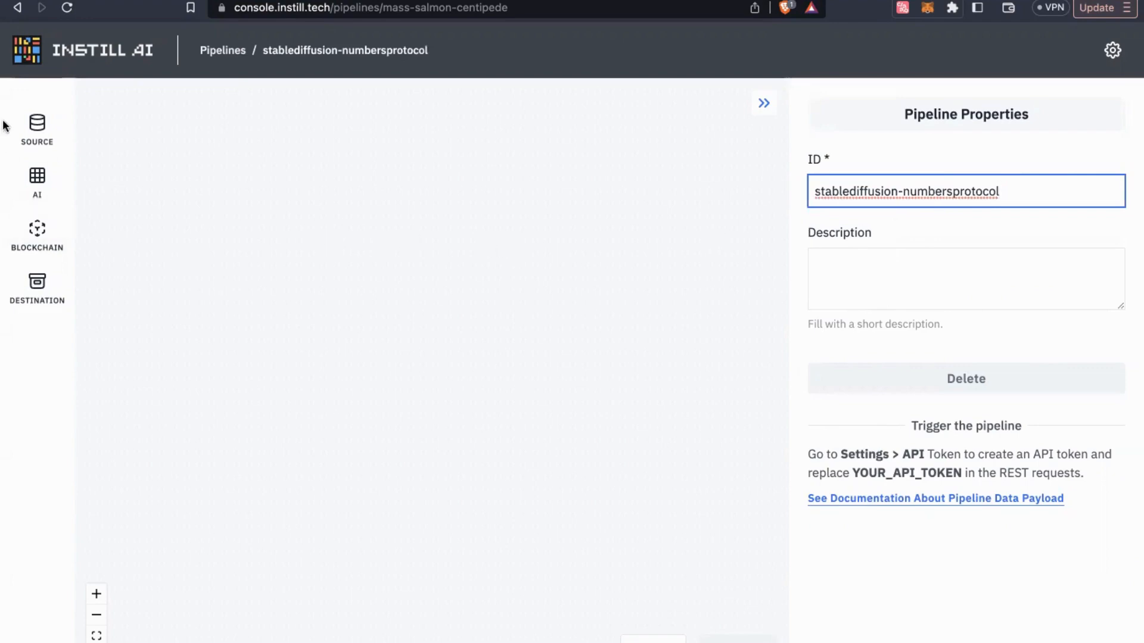
click(28, 142)
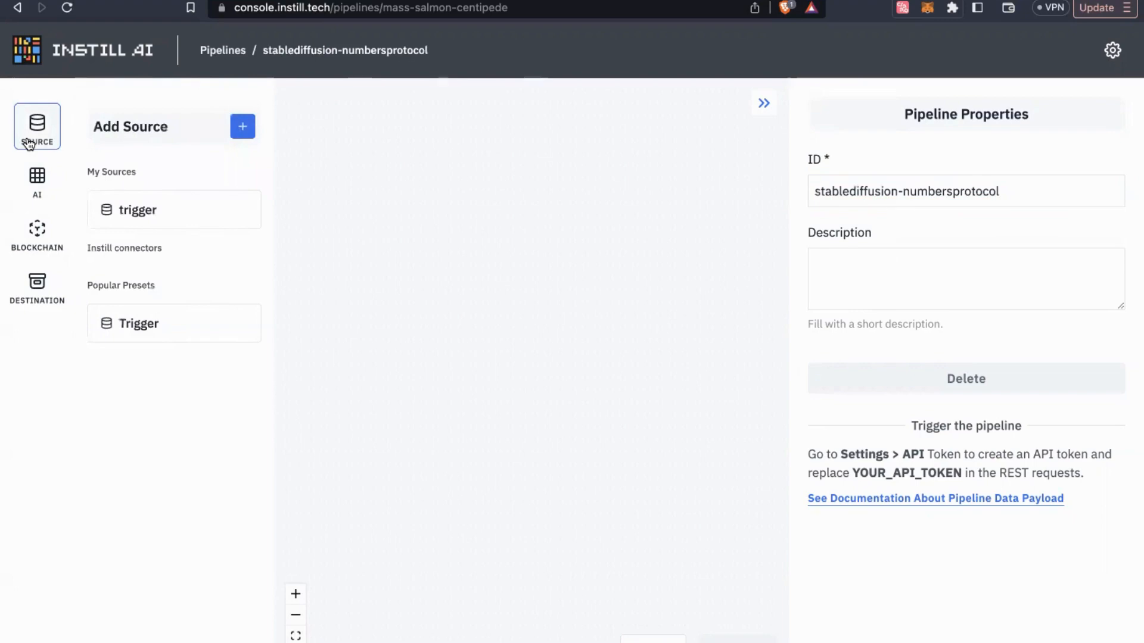
click(31, 196)
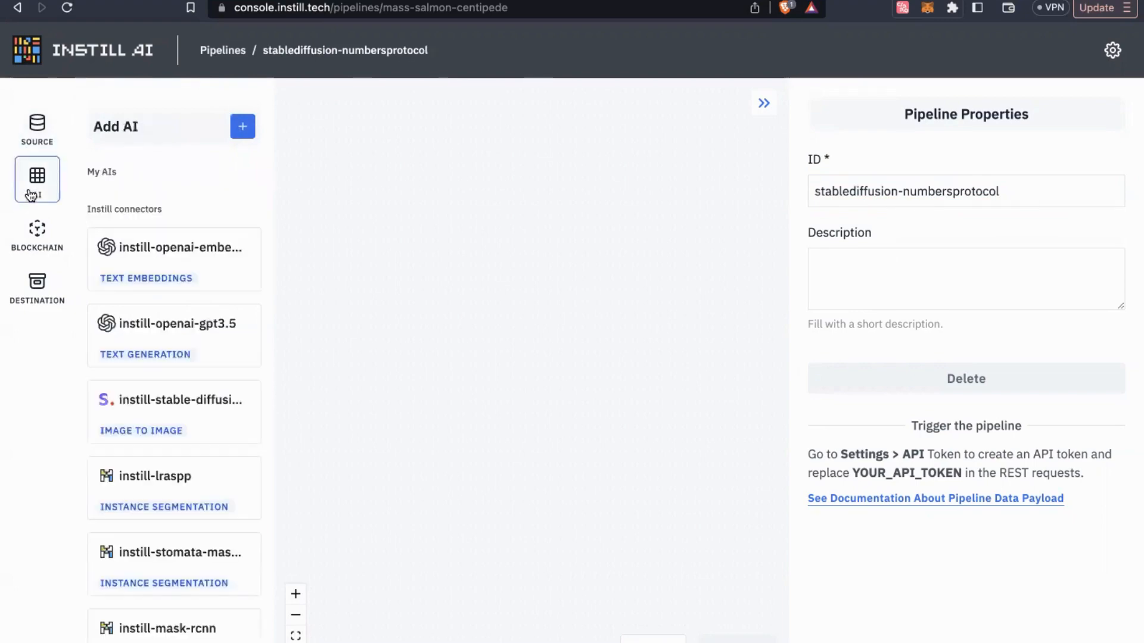
click(37, 230)
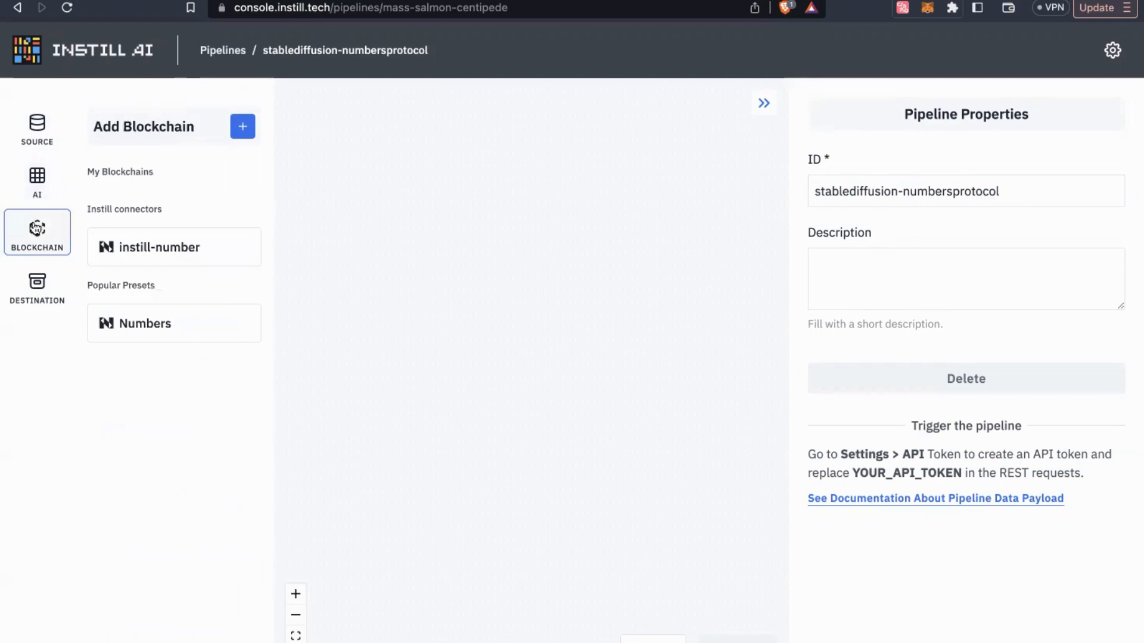
click(38, 303)
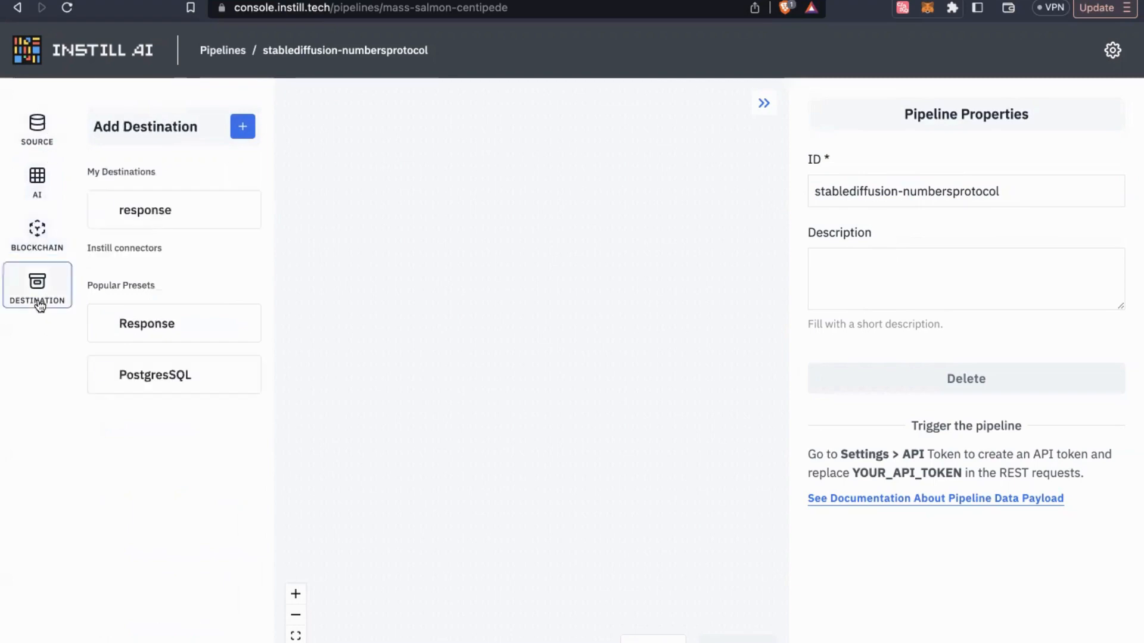
click(43, 119)
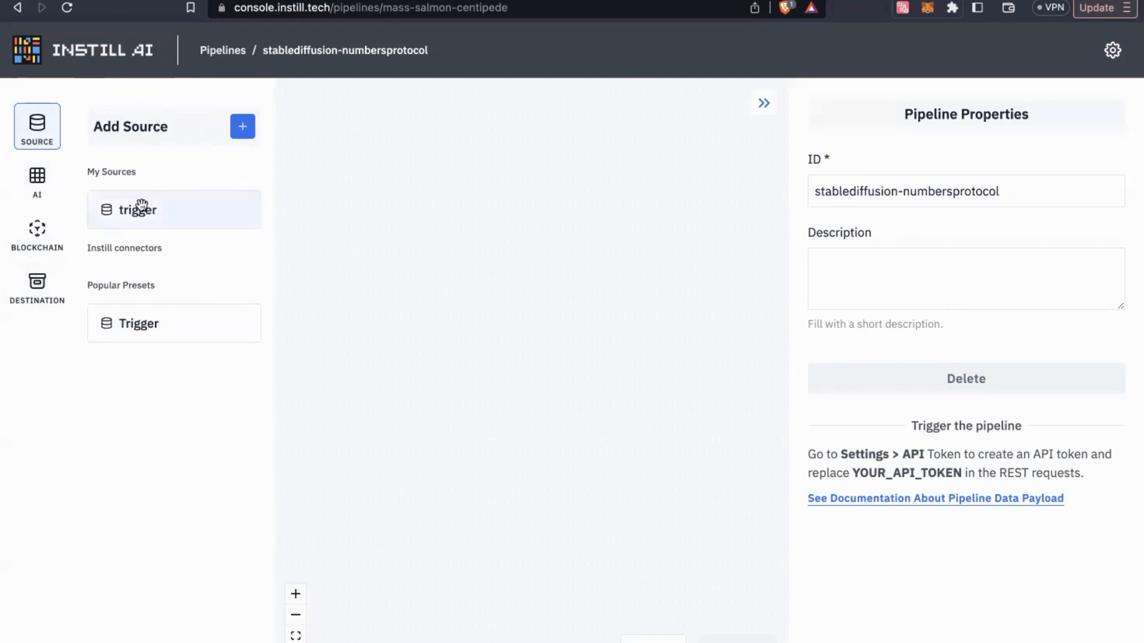
Place the trigger source and response destination nodes on the canvas, spaced apart
drag(134, 210, 321, 257)
click(37, 287)
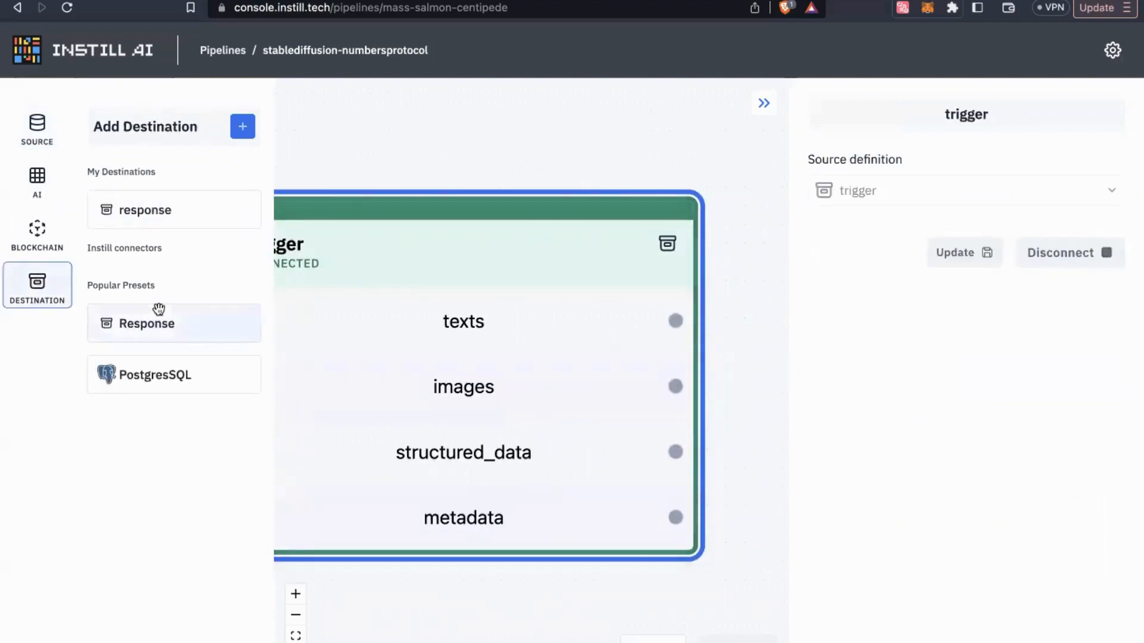
drag(160, 221, 476, 209)
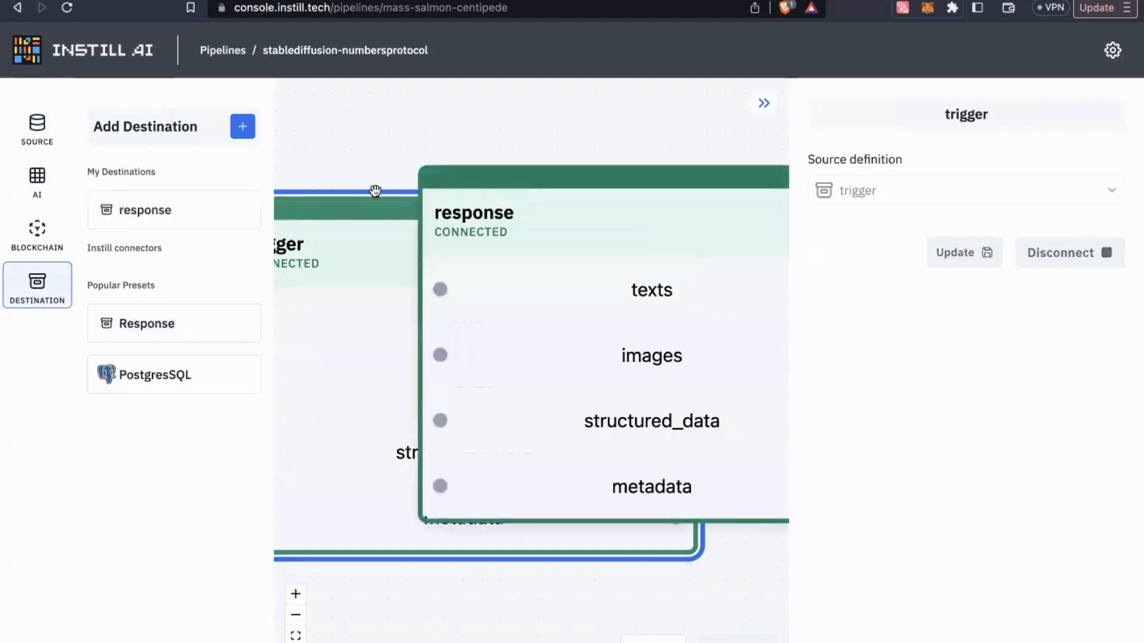
click(42, 289)
drag(414, 302, 656, 330)
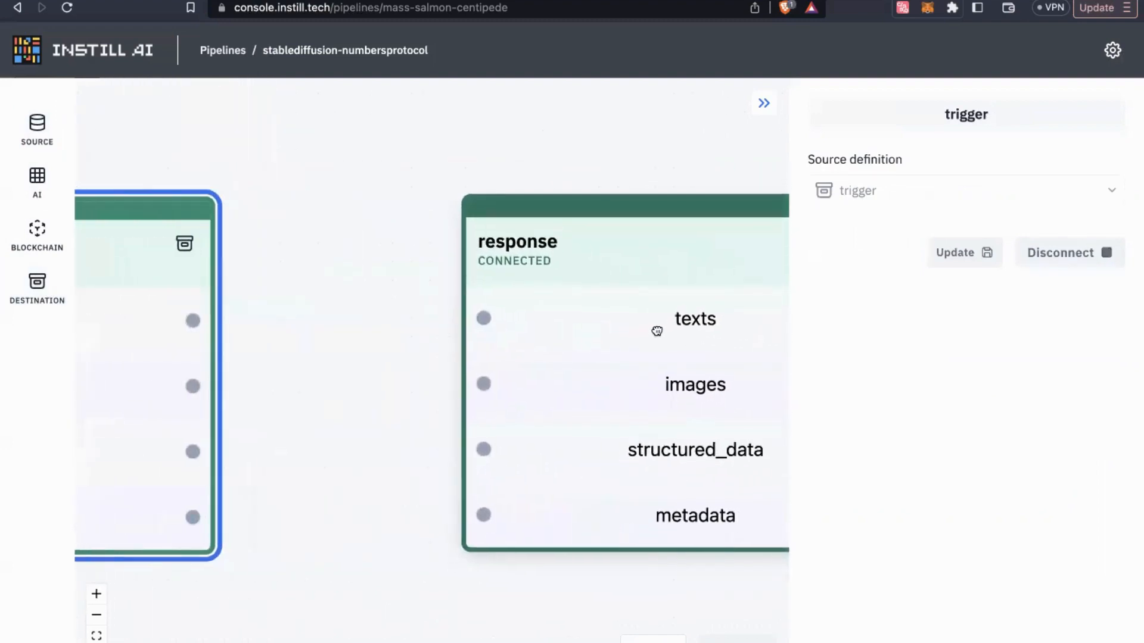
click(765, 102)
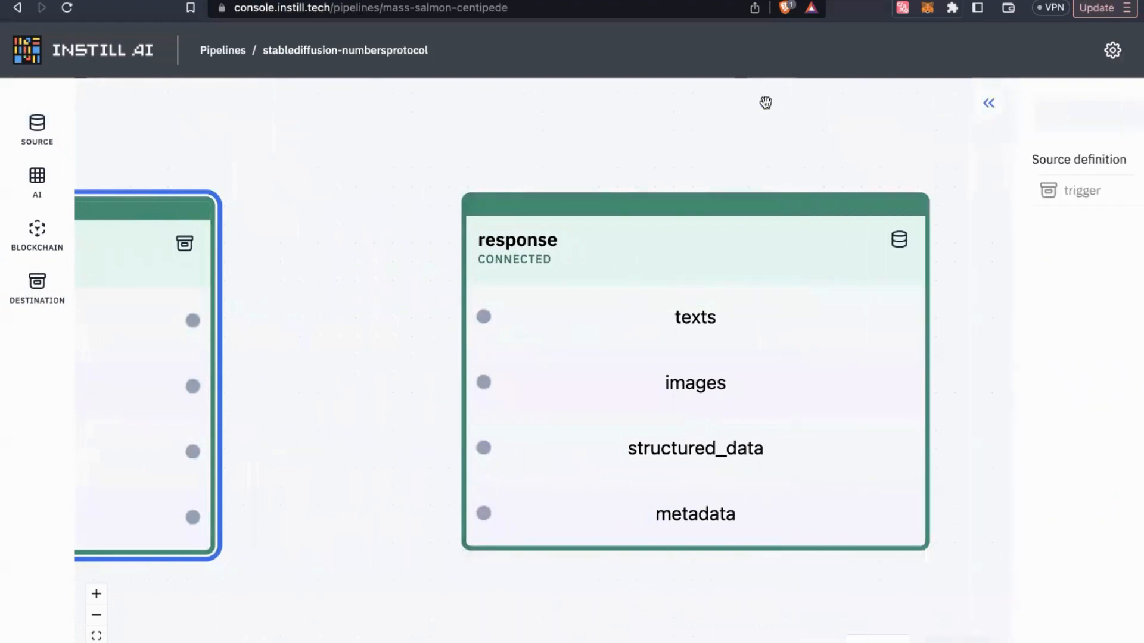
drag(491, 356, 662, 355)
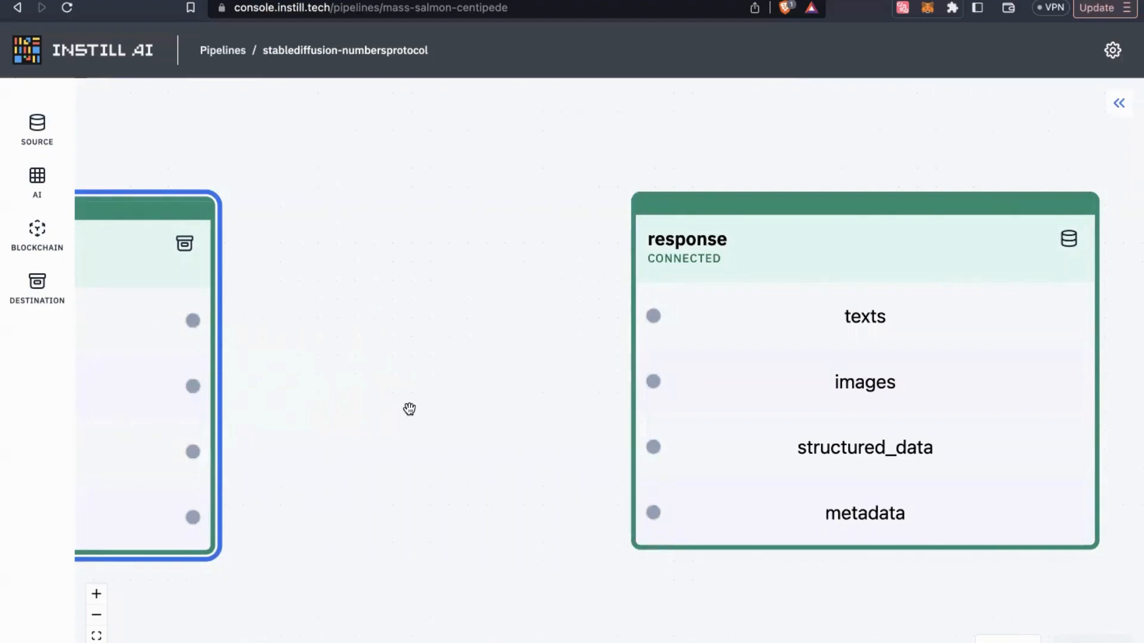
scroll(259, 403, down, 1)
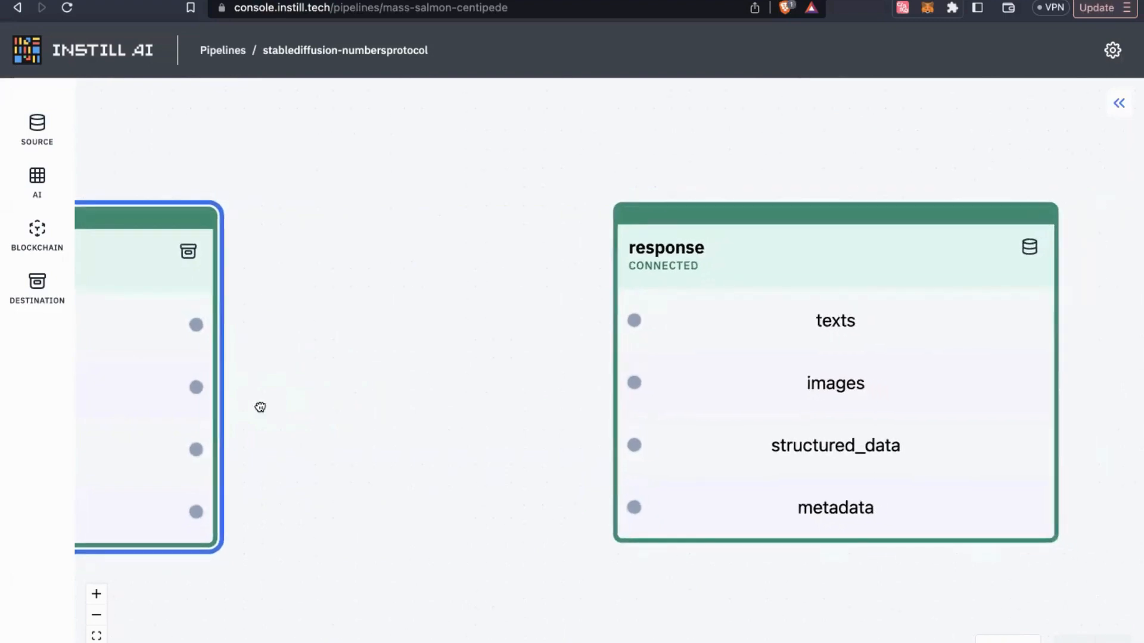
drag(260, 403, 487, 357)
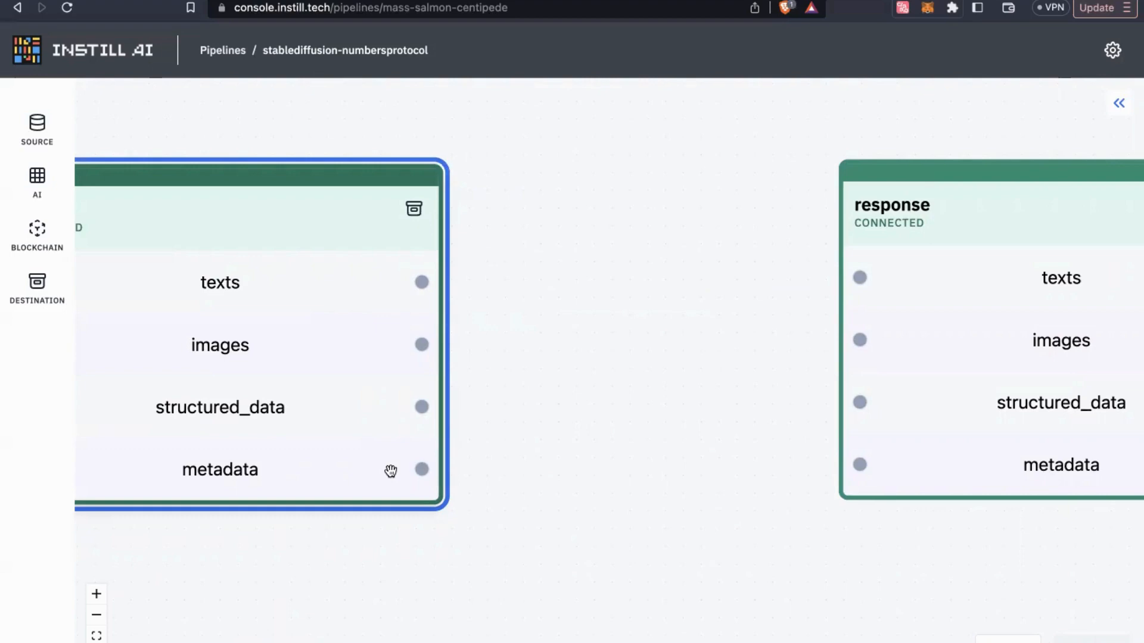
Add the instill-stable-diffusion-xl-1024-v0-9 AI node and the instill-number blockchain node to the canvas
click(43, 195)
scroll(142, 363, down, 4)
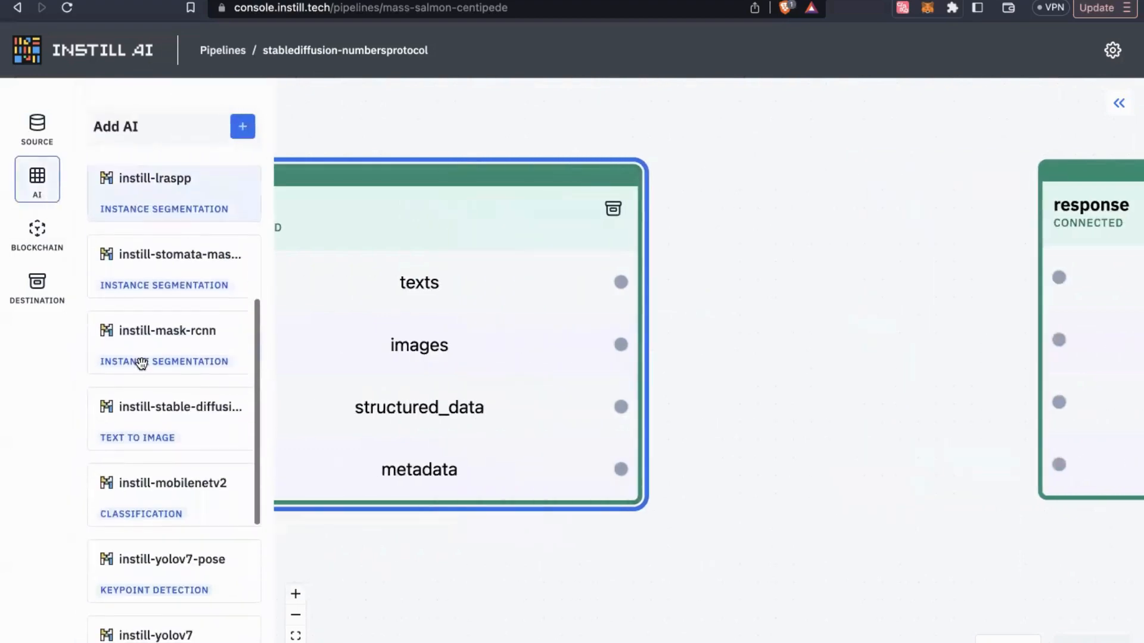
scroll(142, 363, down, 5)
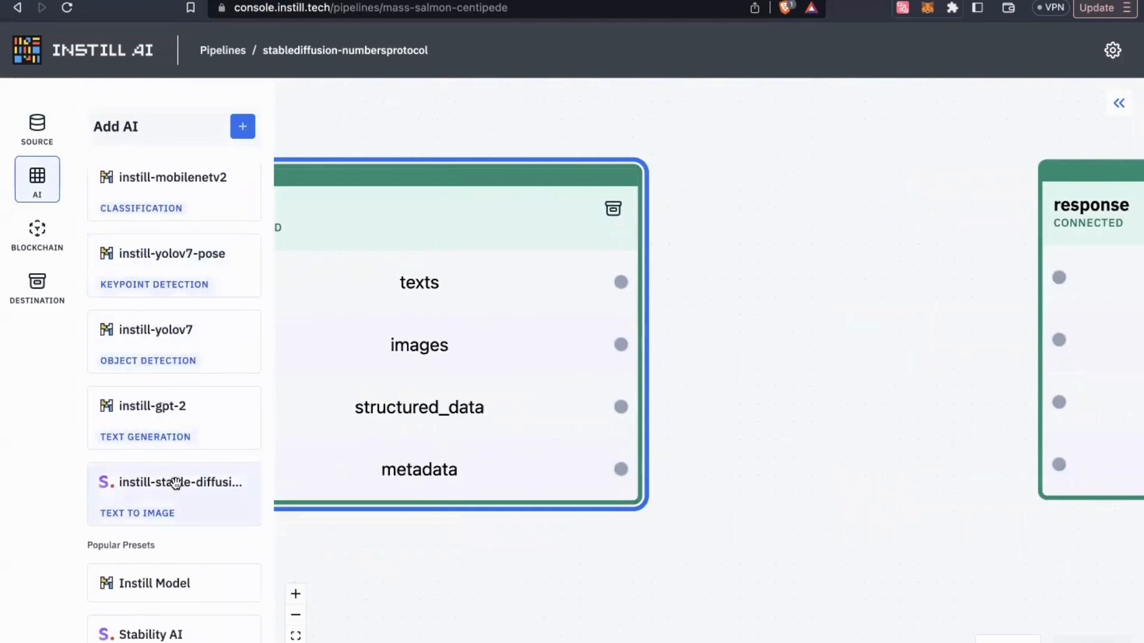
drag(175, 484, 903, 191)
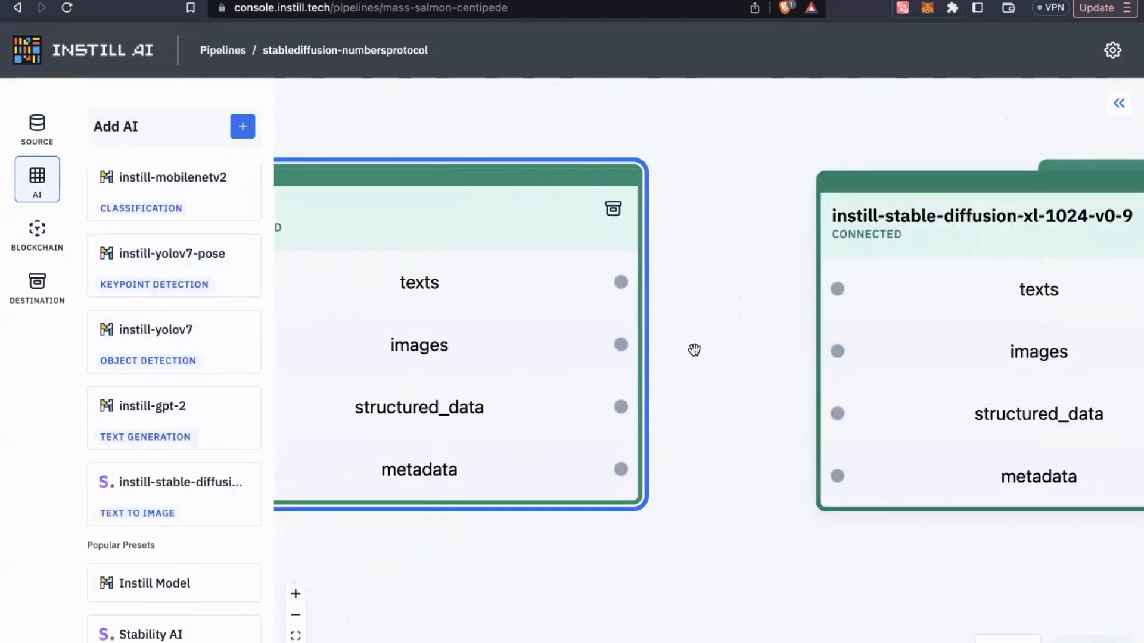
click(34, 248)
drag(187, 264, 646, 127)
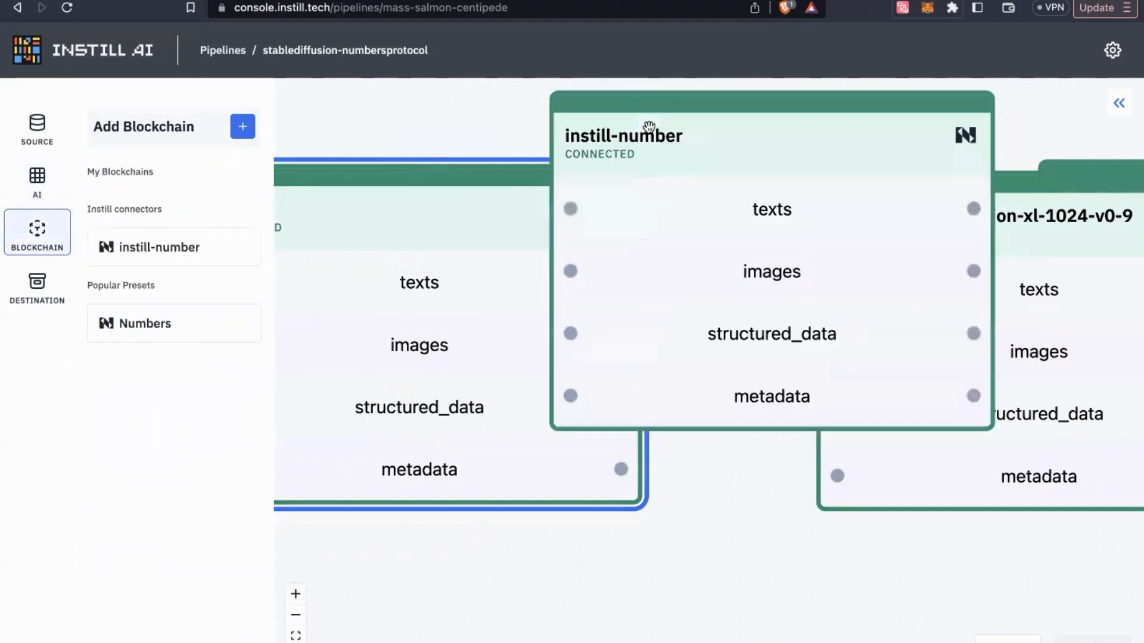
click(38, 249)
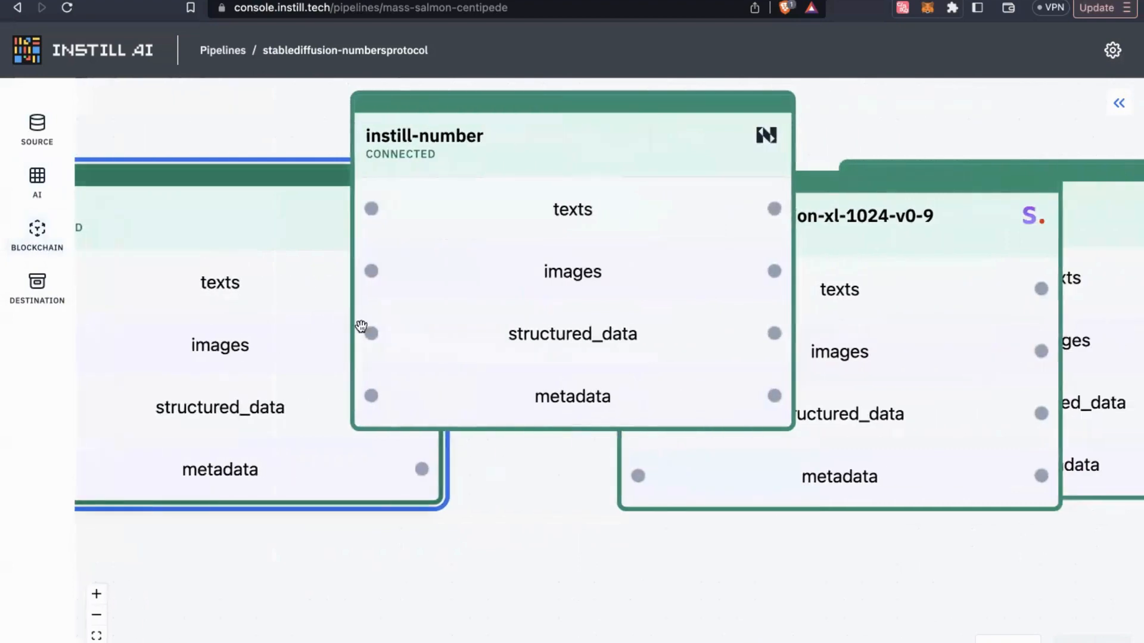
Rearrange the trigger, instill-number and Stable Diffusion nodes so none overlap
scroll(405, 378, down, 3)
scroll(407, 379, down, 5)
drag(307, 364, 169, 281)
drag(465, 329, 465, 194)
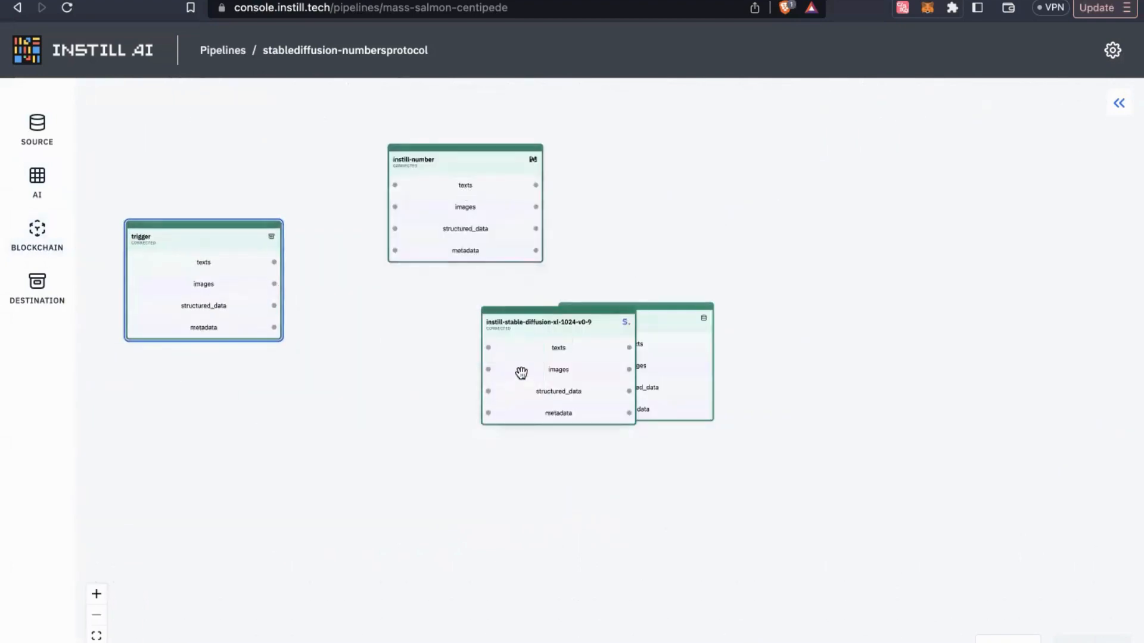
drag(521, 370, 322, 438)
Link trigger texts to Stable Diffusion's texts input, and its images output to response images
drag(593, 370, 661, 309)
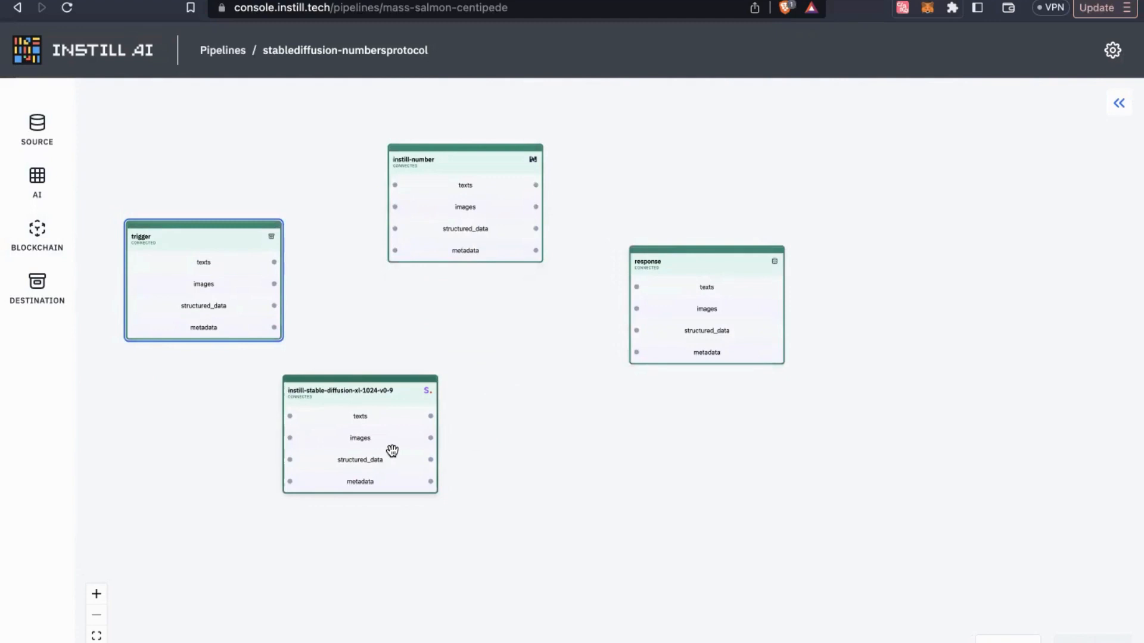
drag(392, 431, 436, 429)
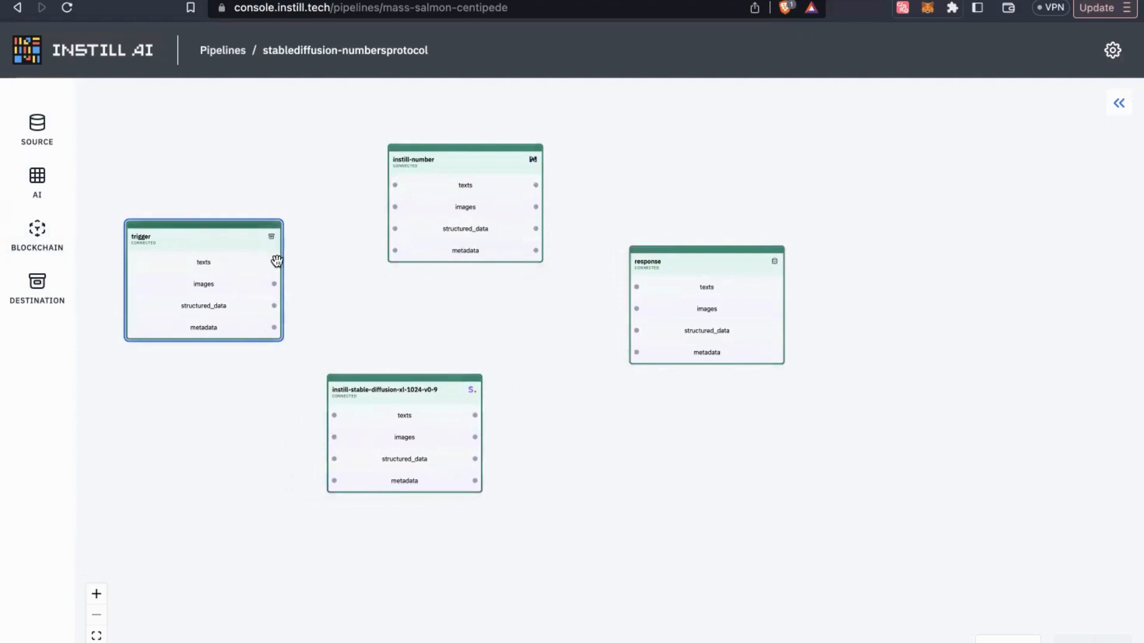
drag(287, 261, 333, 416)
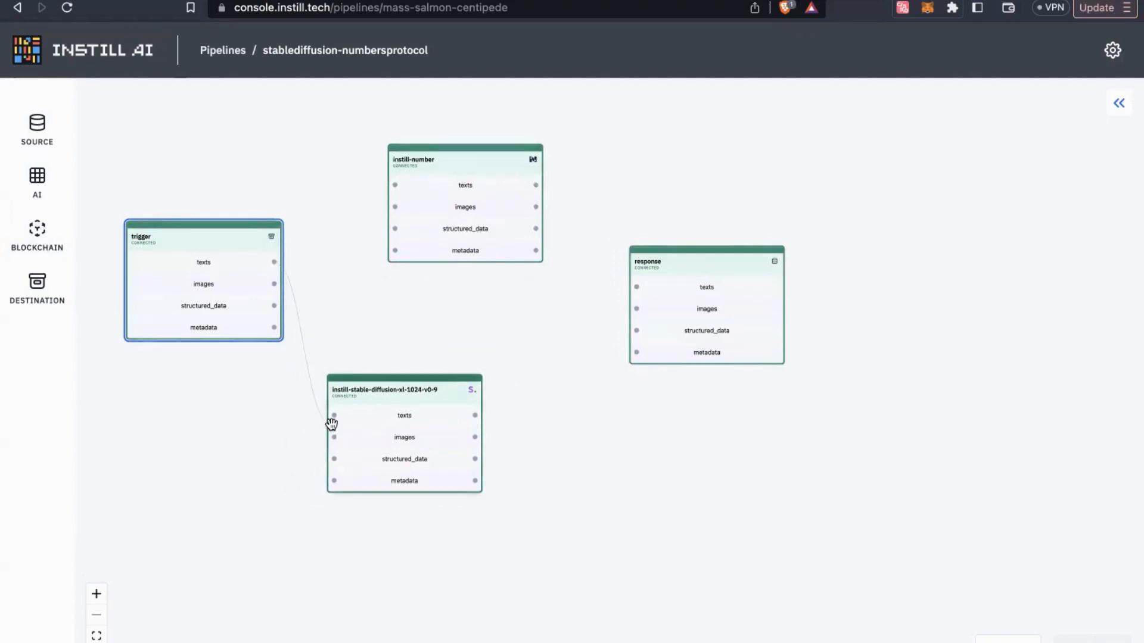
drag(409, 417, 421, 414)
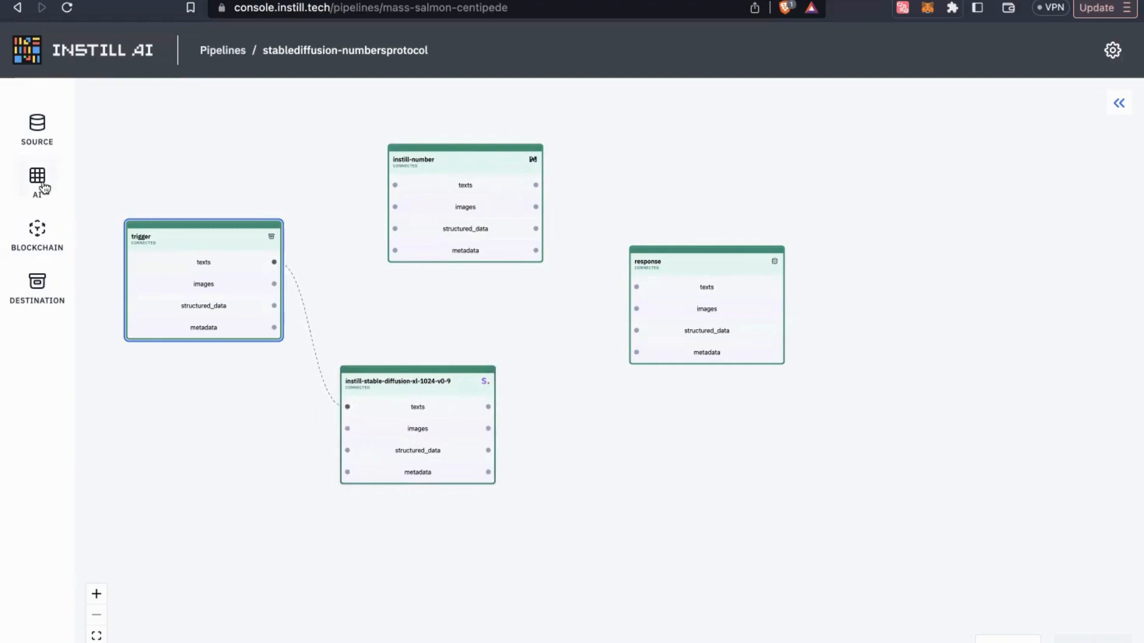
drag(487, 429, 635, 309)
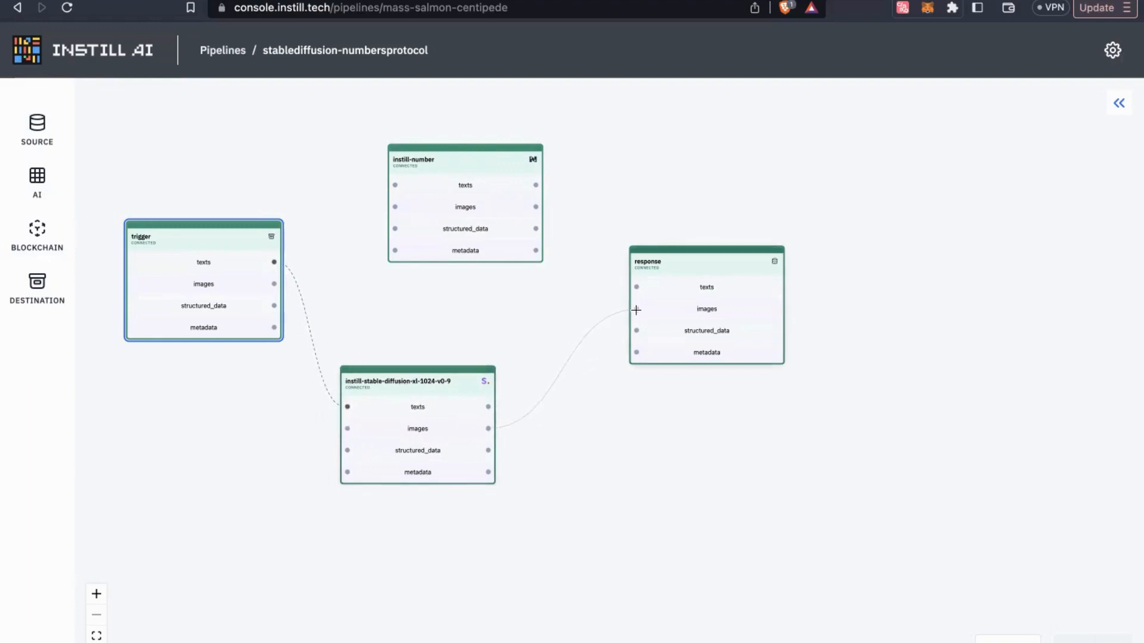
Link Stable Diffusion's images output to instill-number's images input
drag(700, 325, 741, 365)
drag(448, 216, 510, 221)
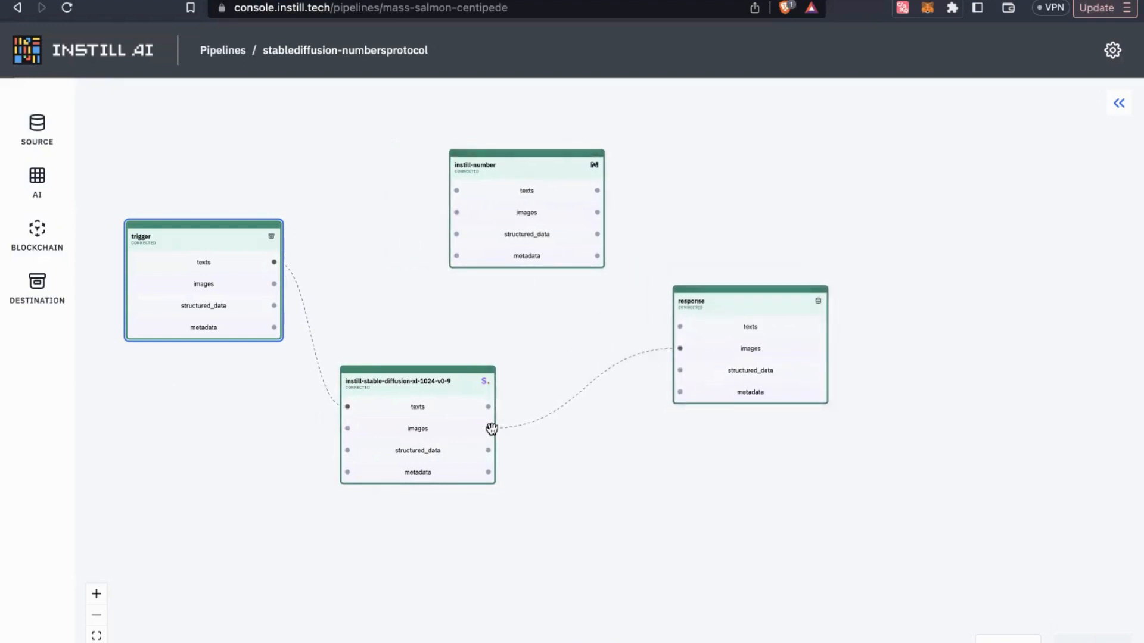
drag(488, 428, 634, 182)
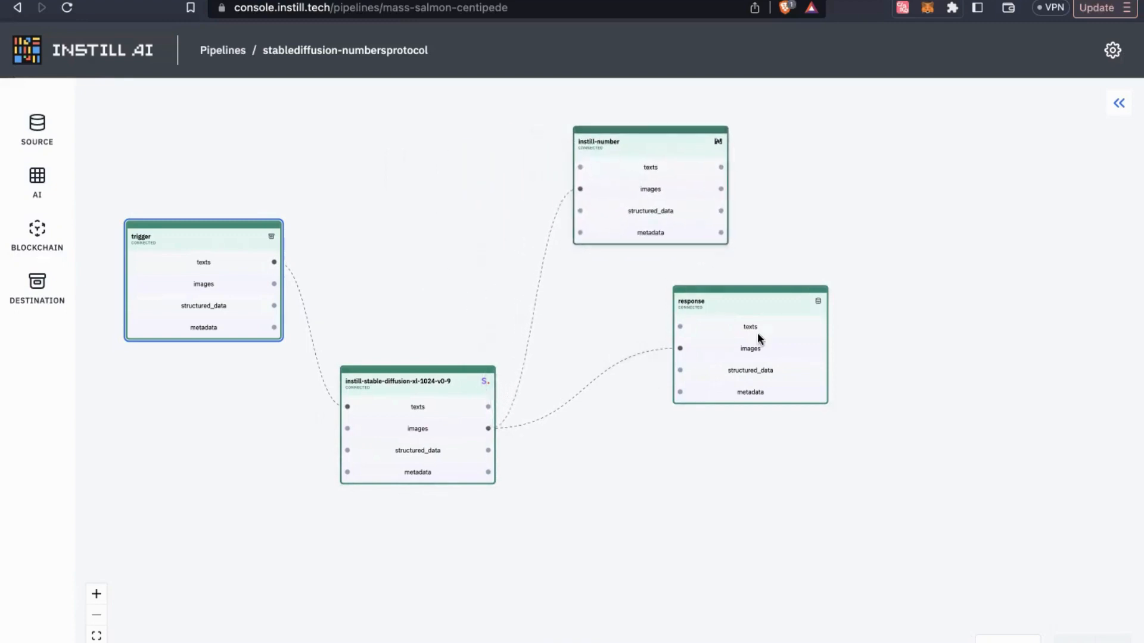
drag(756, 334, 822, 347)
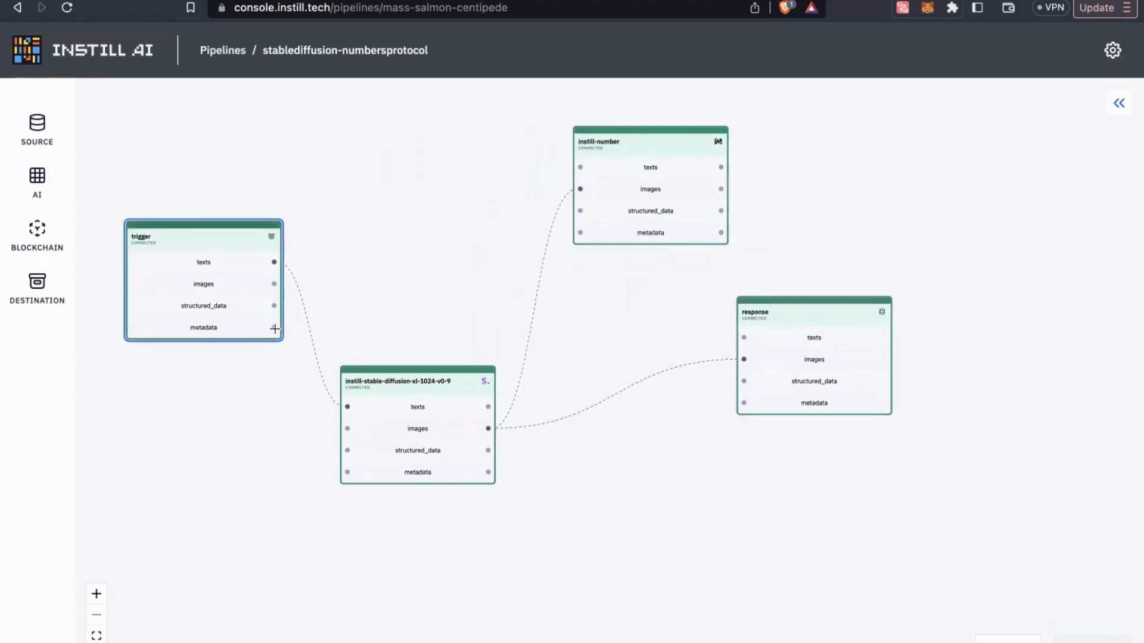
Wire trigger metadata into instill-number, and instill-number's metadata output into response metadata
drag(274, 327, 580, 231)
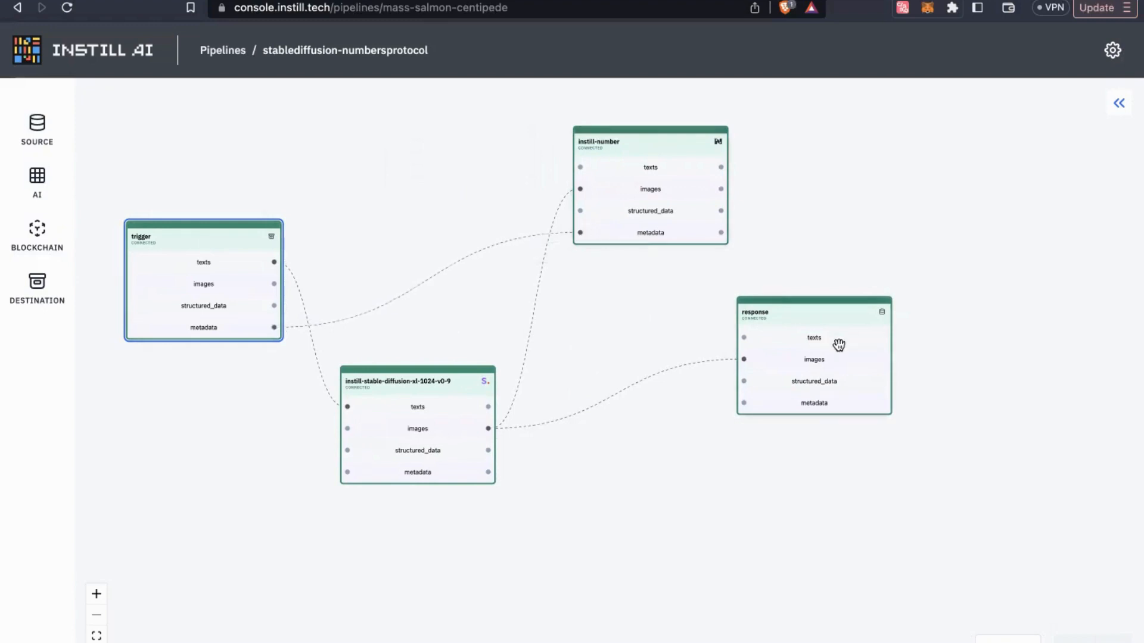
drag(838, 345, 925, 356)
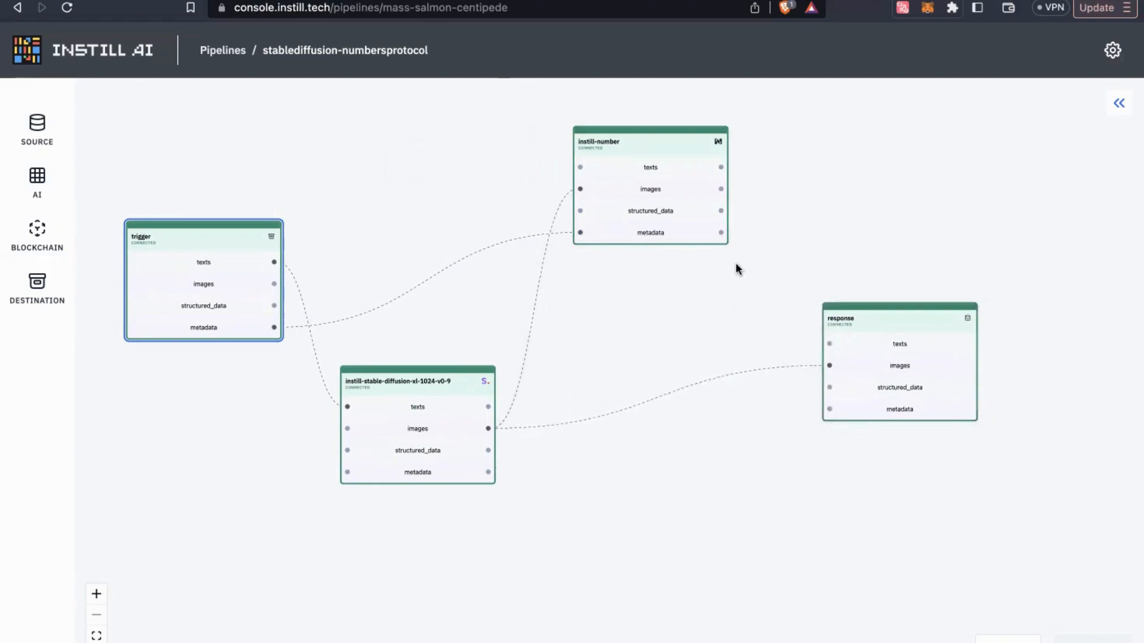
drag(720, 232, 828, 409)
Connect trigger texts to instill-number's texts input, tidy the layout, and save to activate the pipeline
drag(274, 262, 589, 173)
click(988, 640)
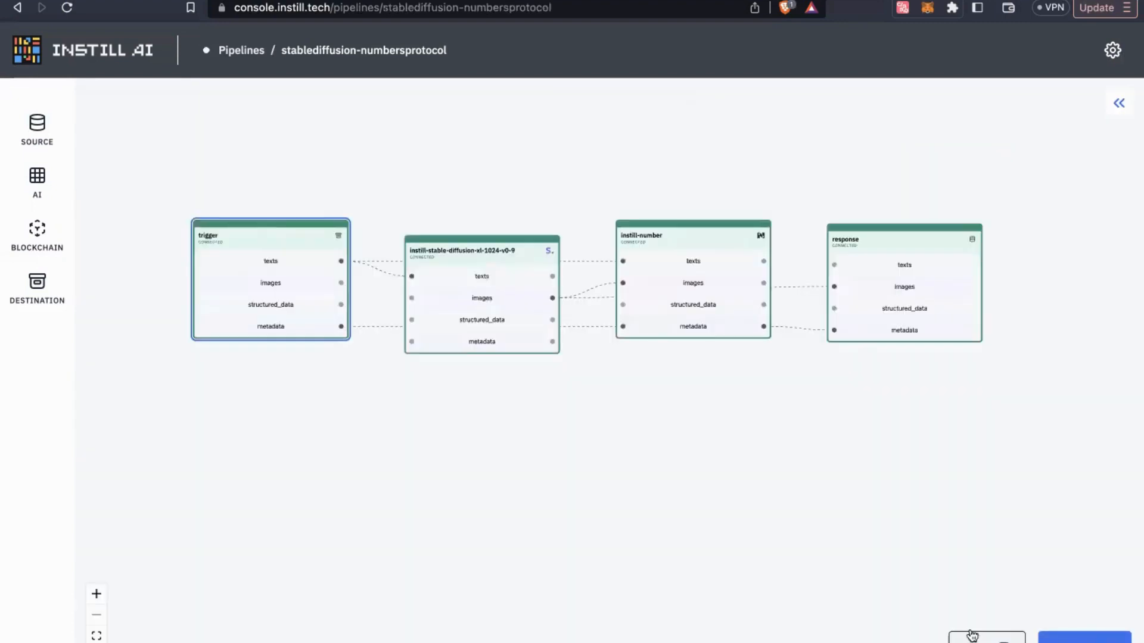
drag(491, 311, 508, 477)
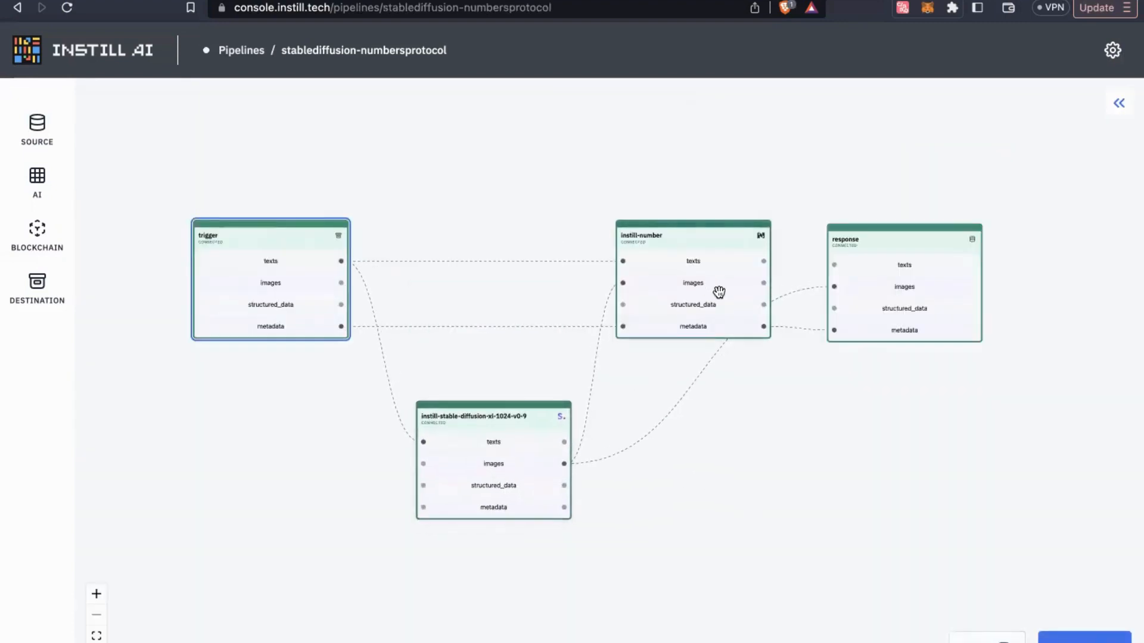
drag(720, 294, 653, 212)
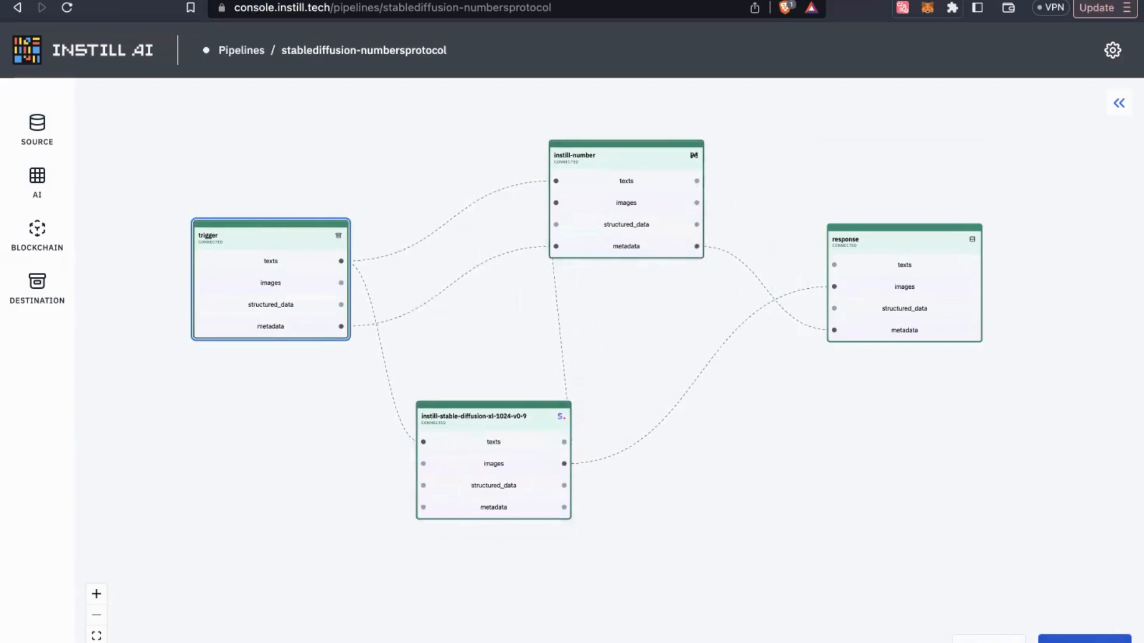
click(1068, 639)
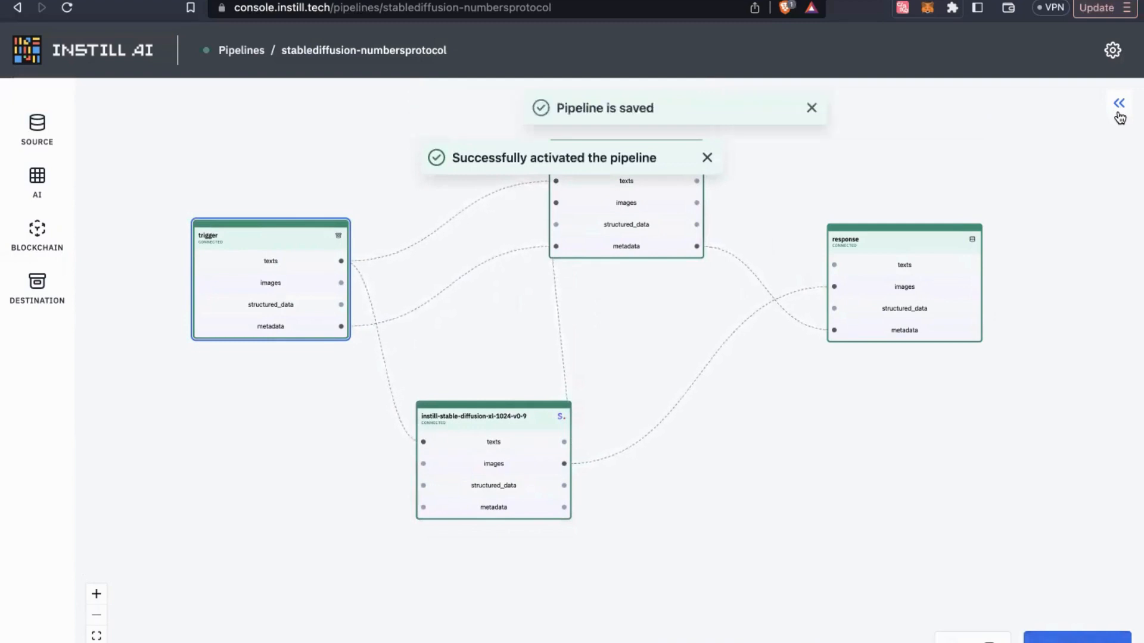
Show the pipeline properties and select the api-vdp.instill.tech endpoint URL in the curl example
click(1117, 117)
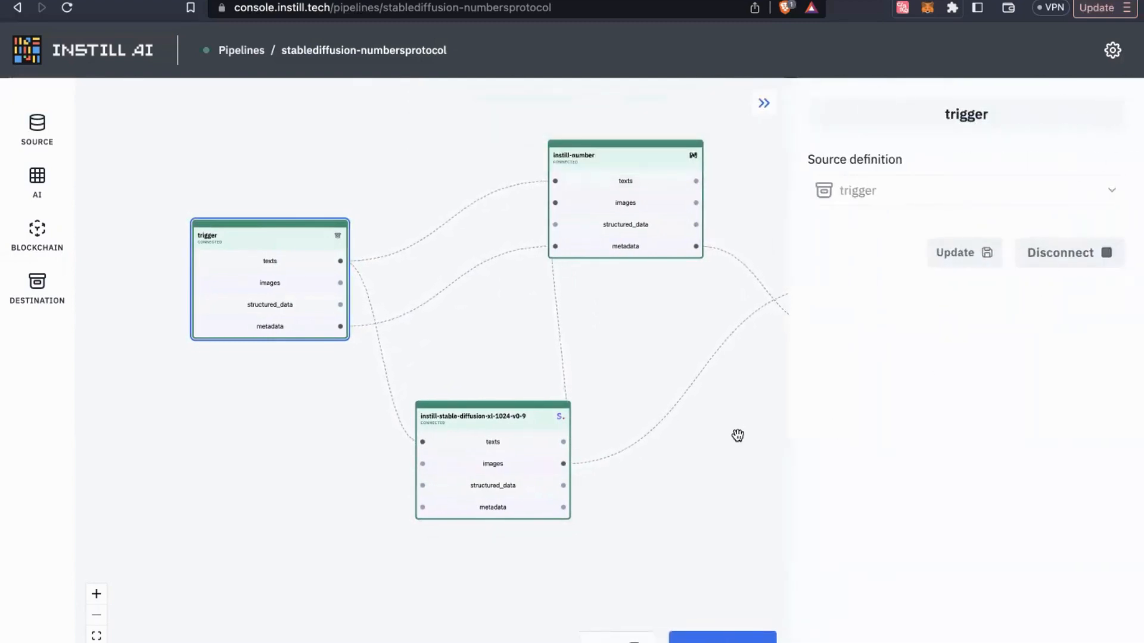
click(735, 469)
scroll(736, 467, up, 5)
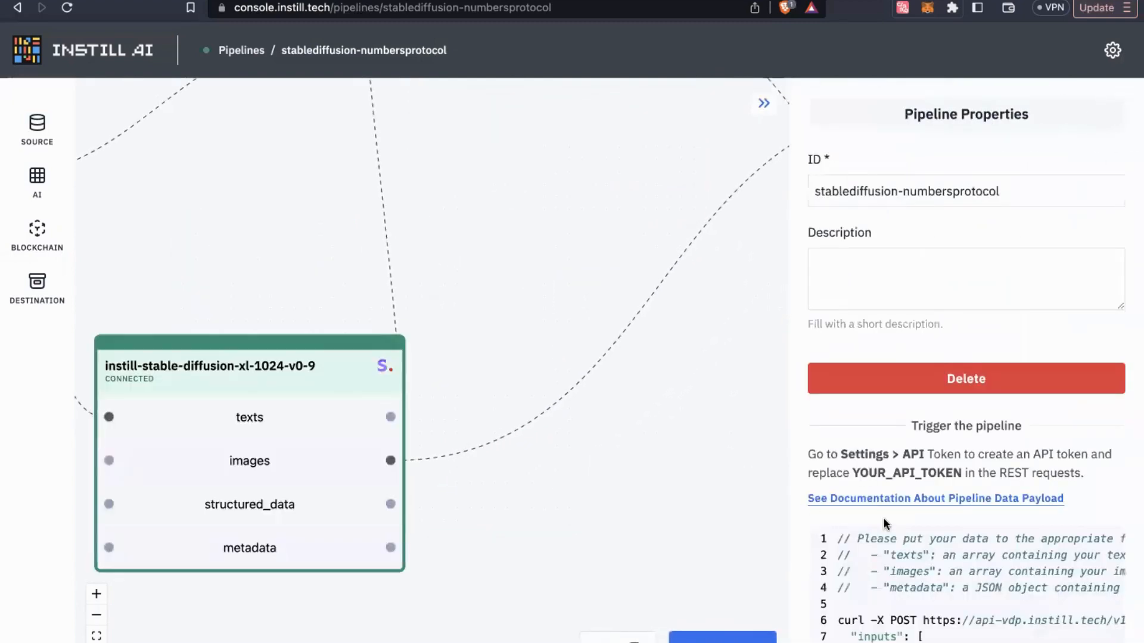
scroll(899, 500, down, 4)
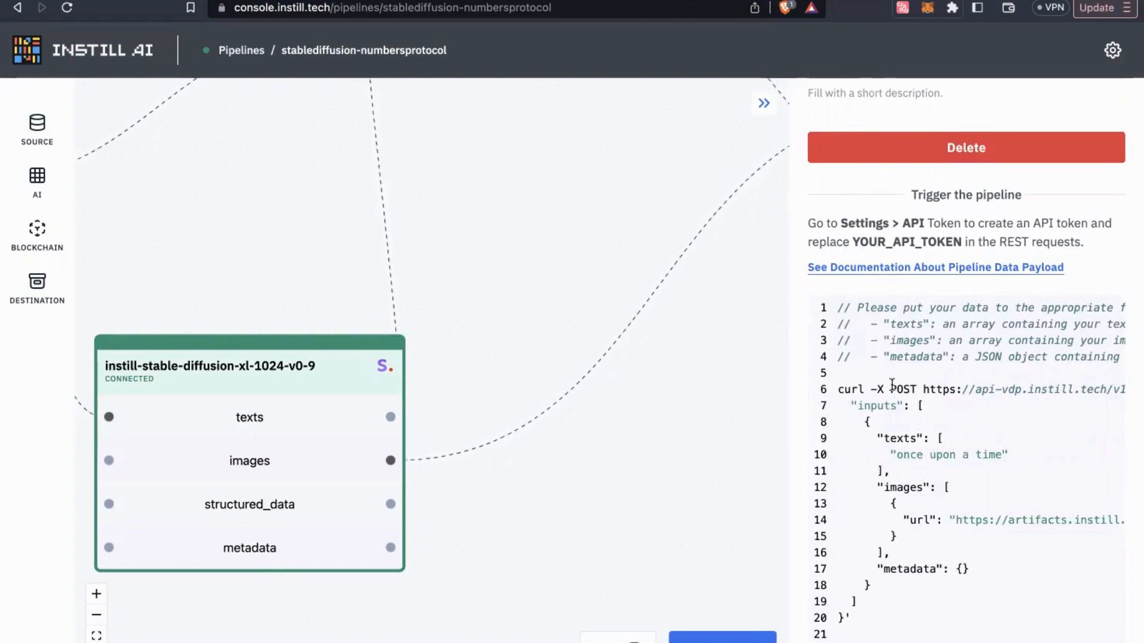
drag(923, 389, 1065, 405)
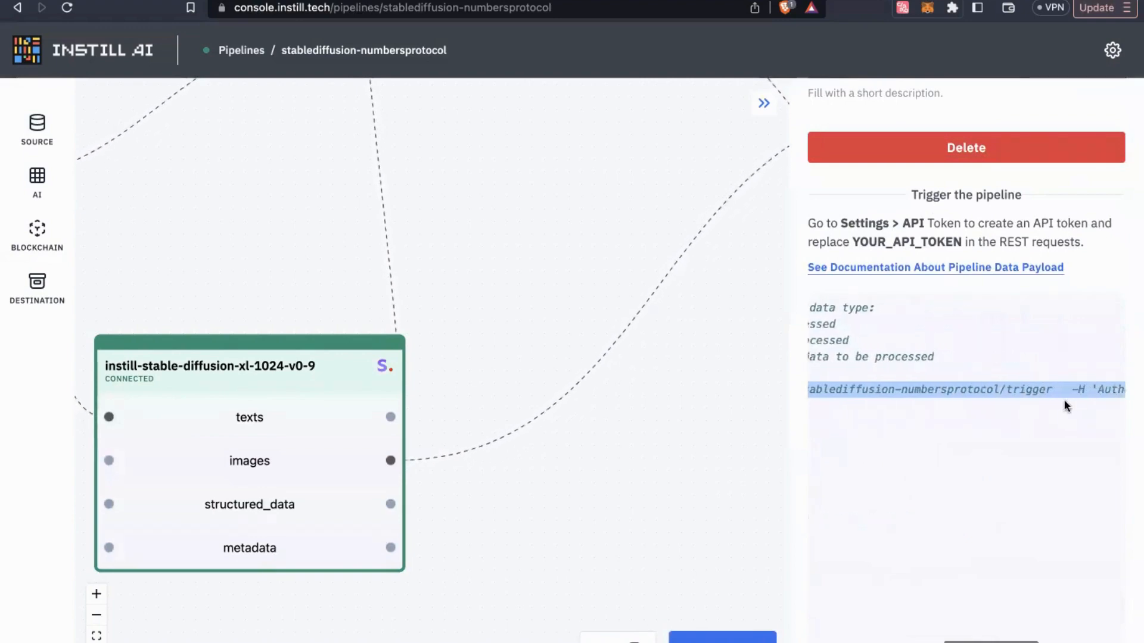
scroll(971, 491, left, 5)
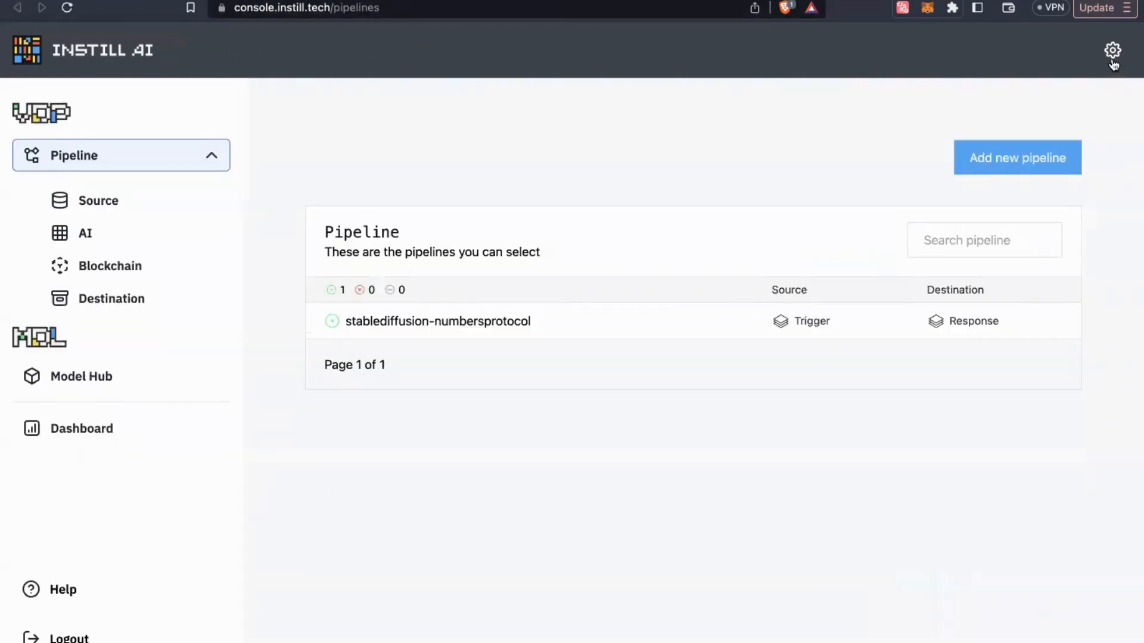
Review the trigger request's URL, headers and body in Postman, then return to the browser
click(1112, 59)
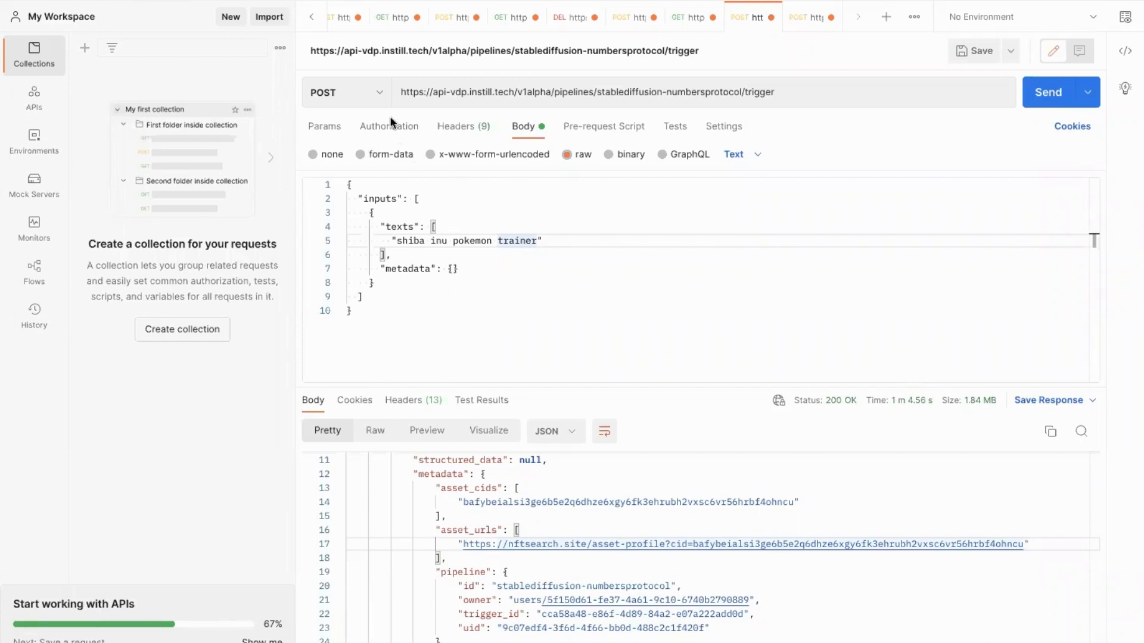
triple_click(438, 91)
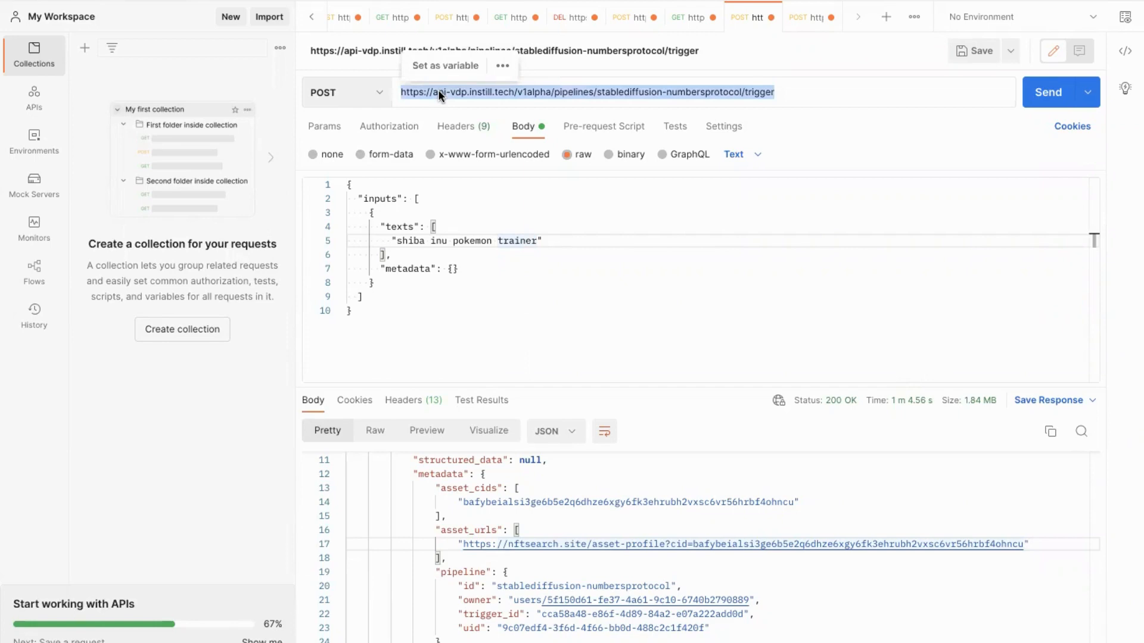
click(465, 136)
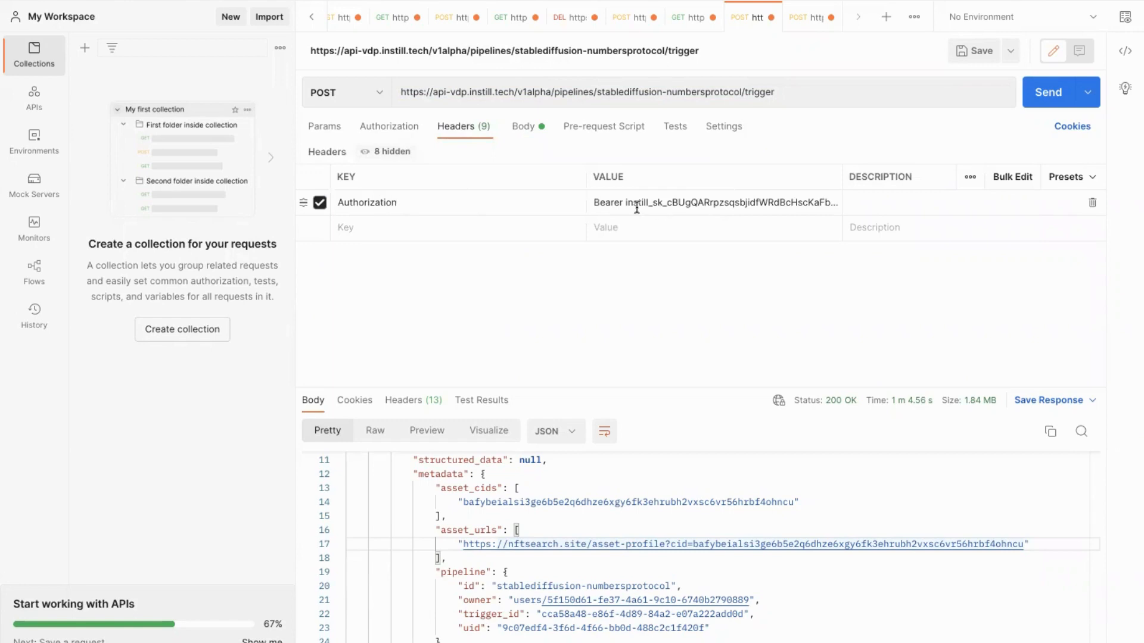
click(523, 128)
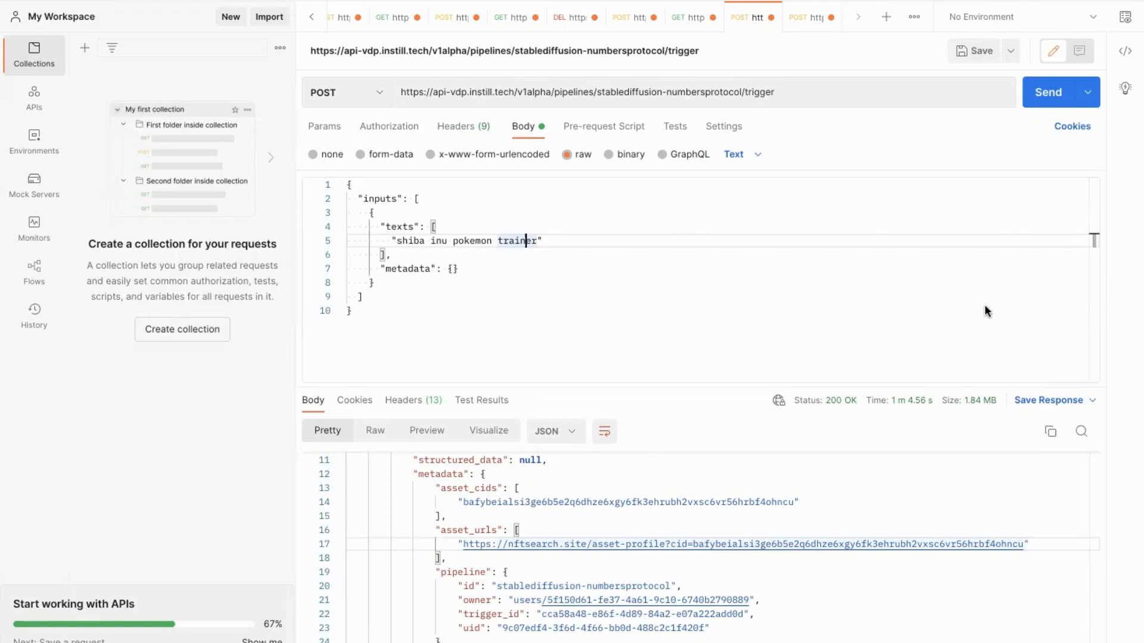
key(super+Tab)
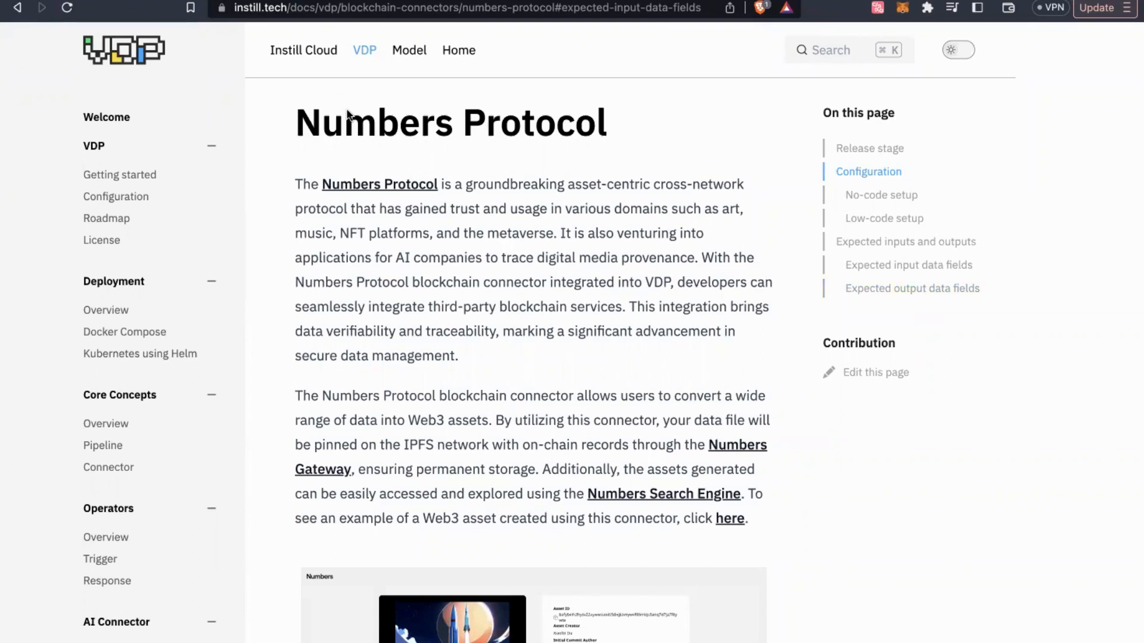
Review the Numbers Protocol connector's expected input fields, highlighting generated_by and license.name
click(886, 270)
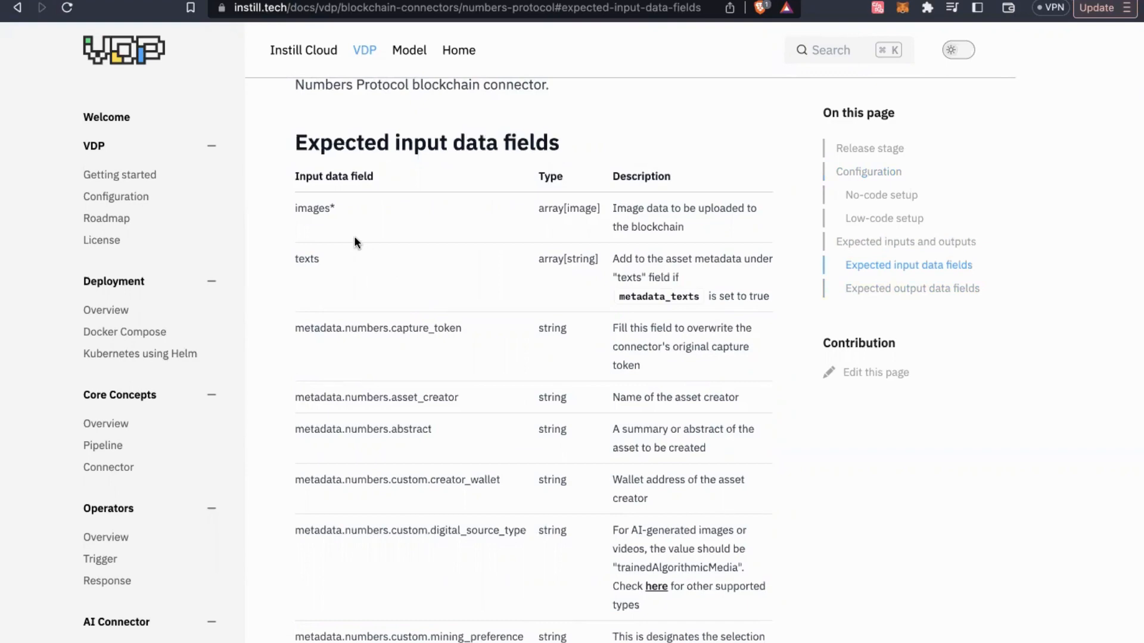
scroll(354, 238, down, 1)
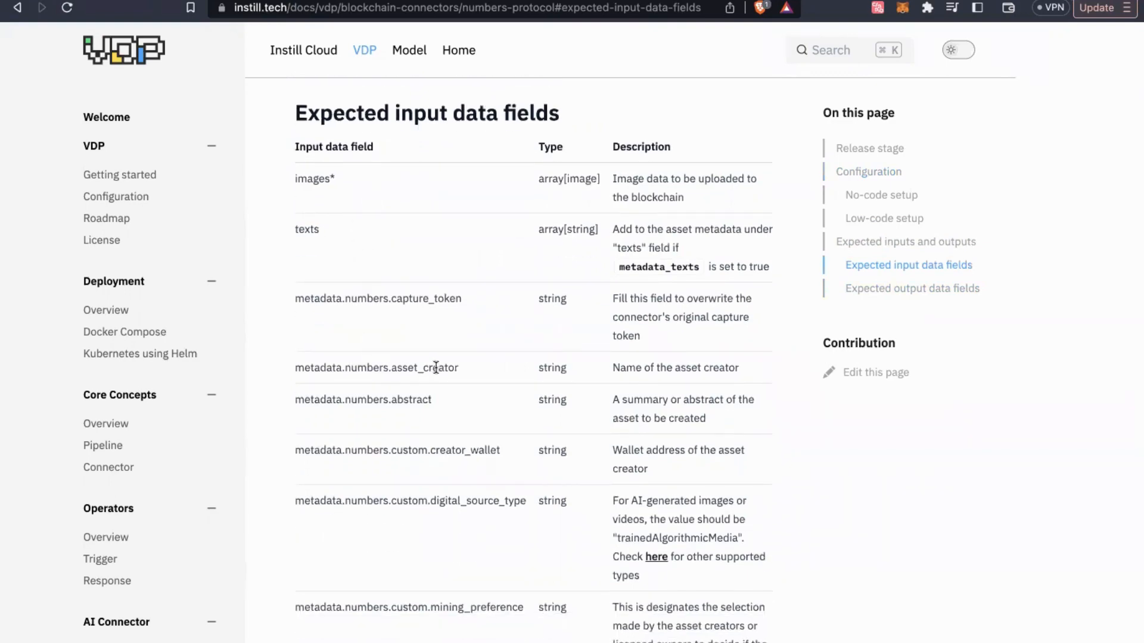
scroll(436, 368, down, 5)
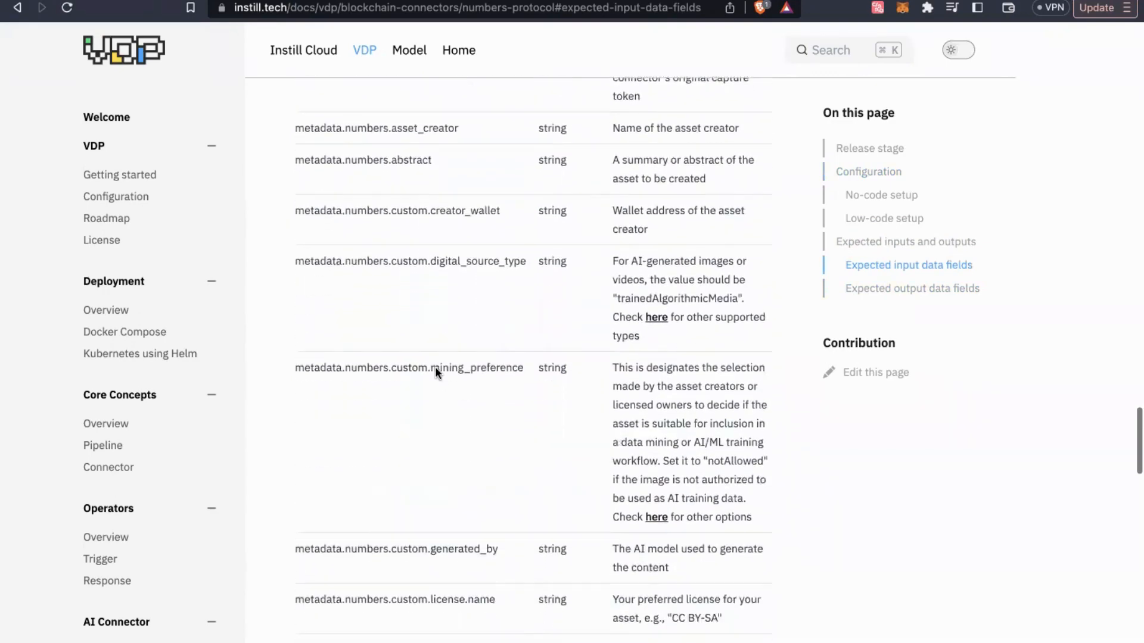
scroll(434, 367, down, 4)
drag(389, 363, 505, 368)
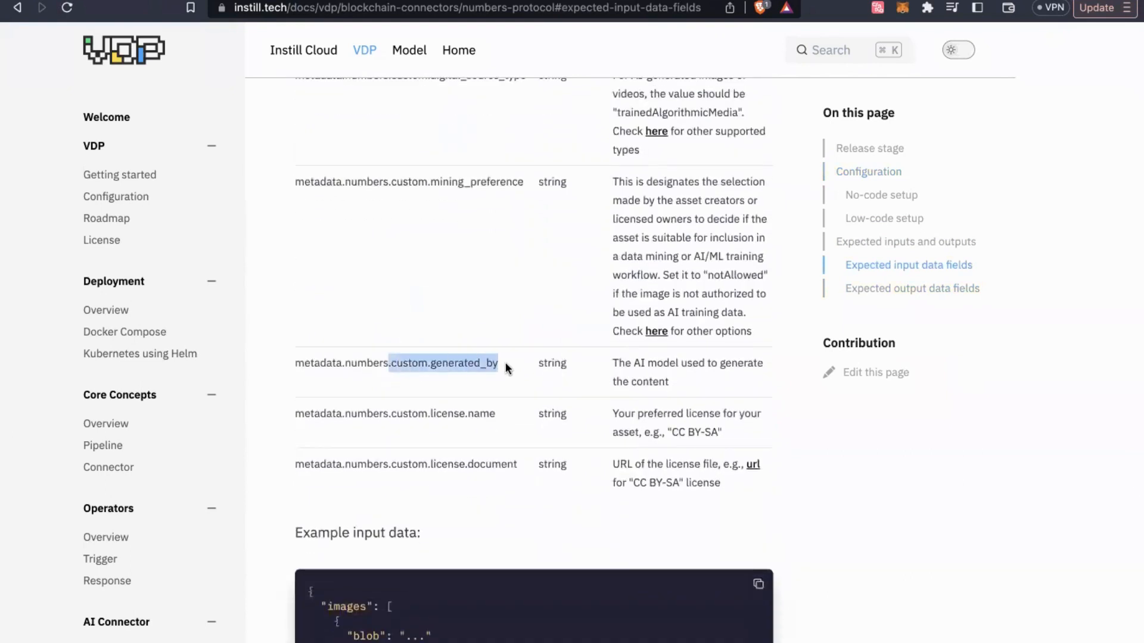
click(455, 421)
drag(388, 412, 482, 413)
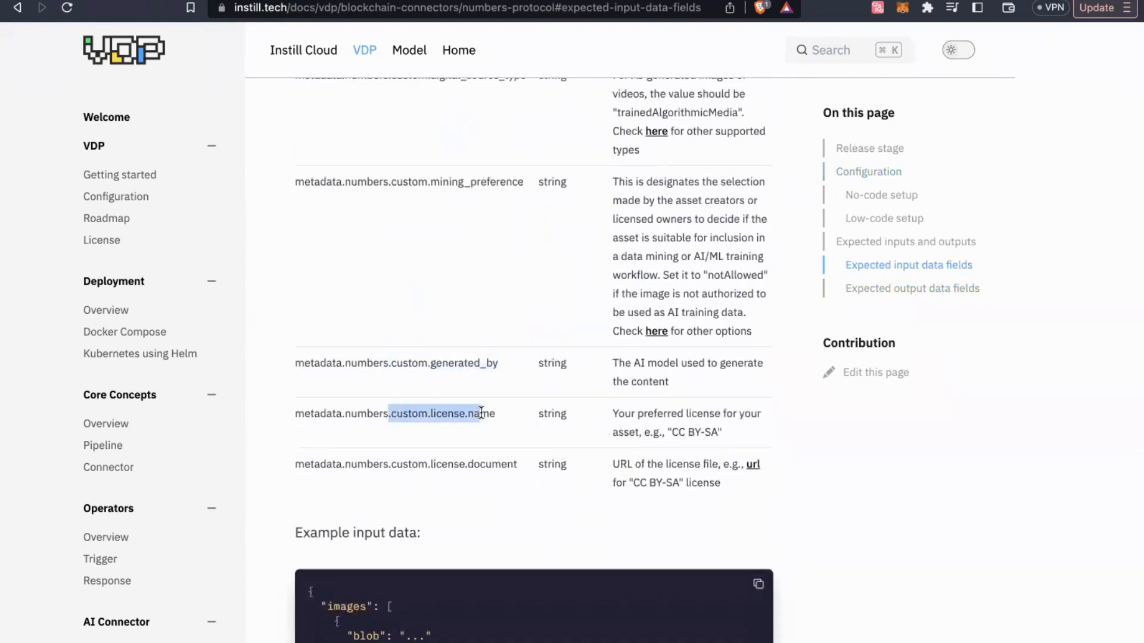
click(482, 413)
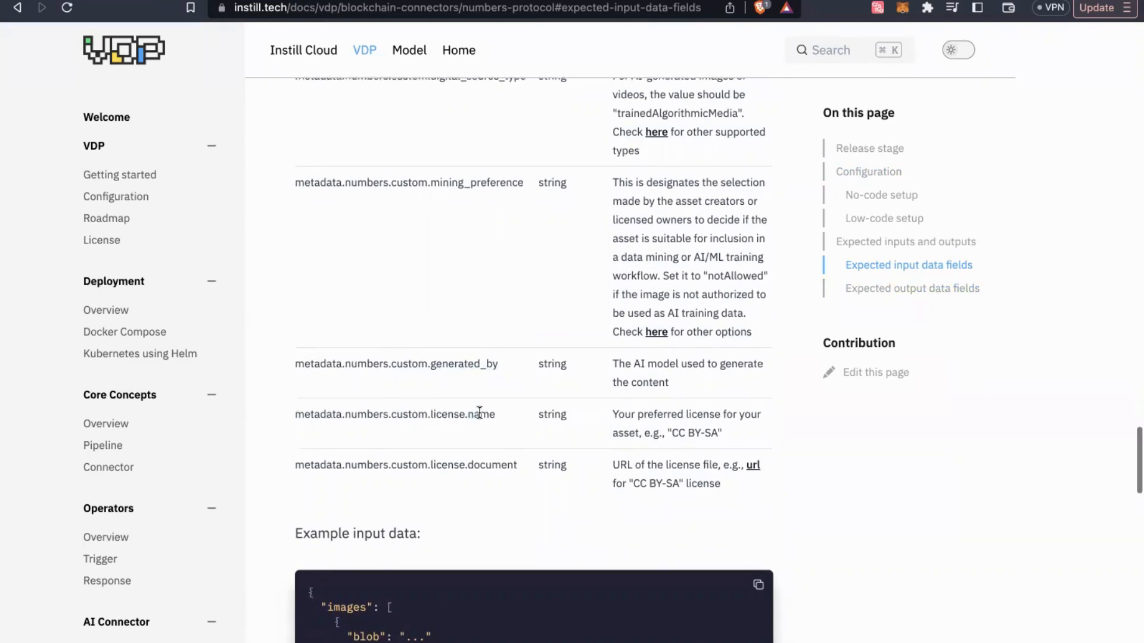
scroll(482, 417, up, 2)
scroll(479, 415, up, 4)
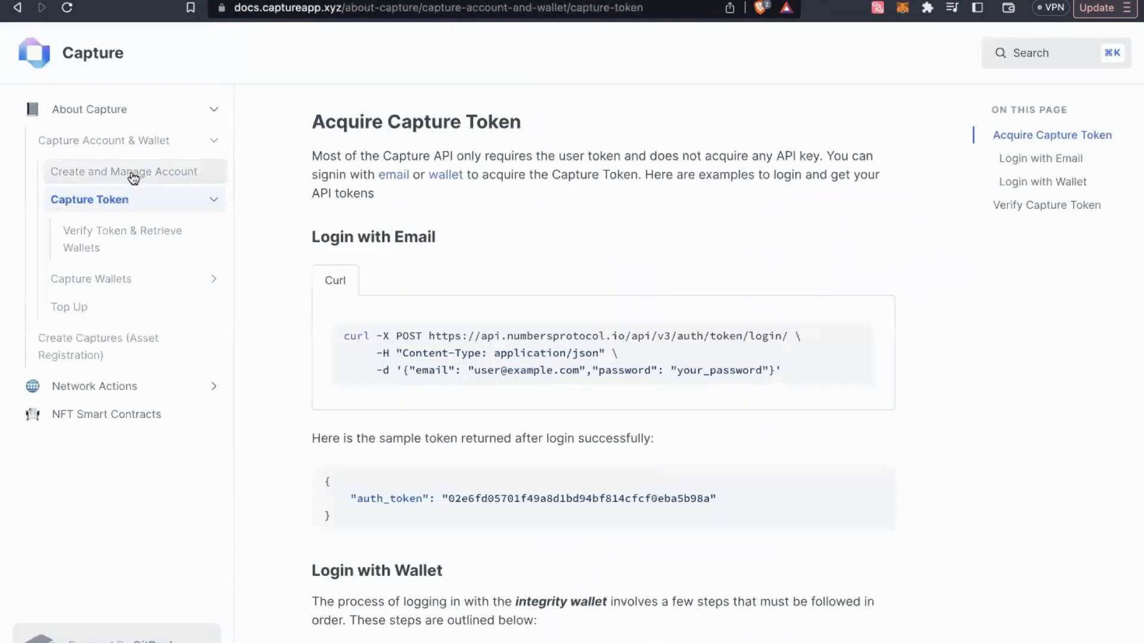
Review the Capture Account & Wallet docs on creating and managing an account
click(127, 142)
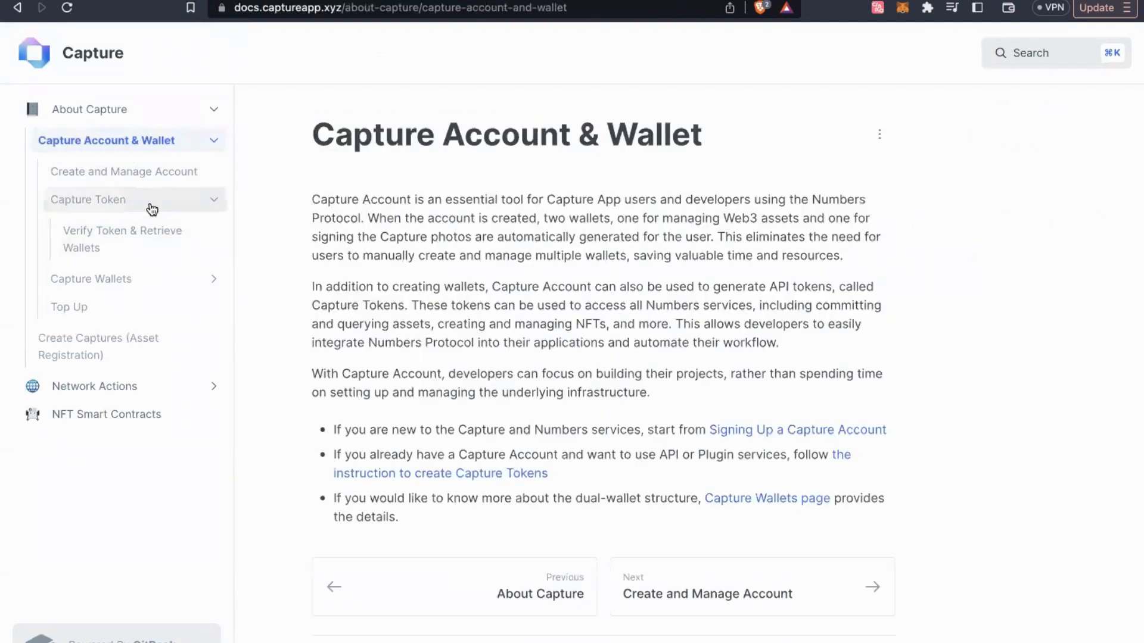
click(150, 174)
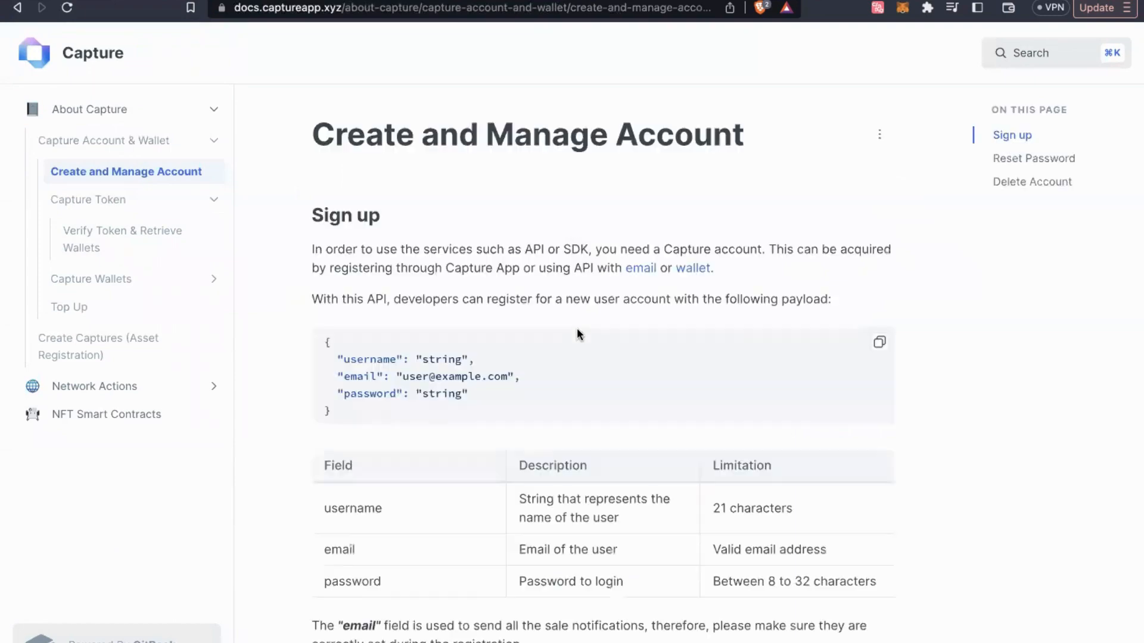
scroll(428, 438, down, 2)
scroll(428, 441, down, 3)
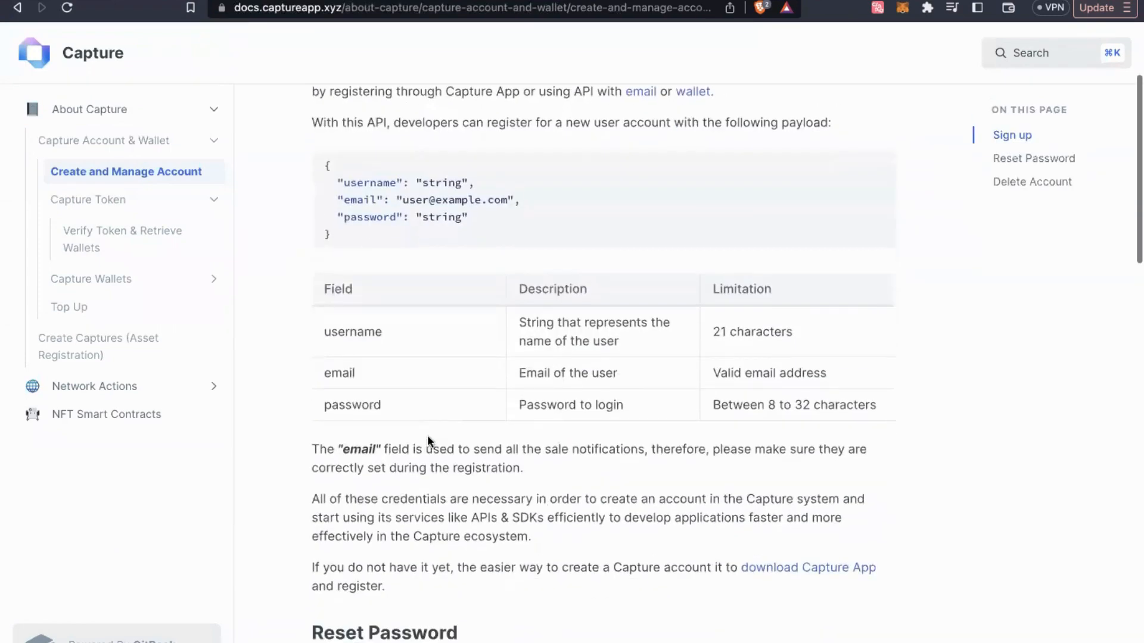
scroll(428, 441, up, 5)
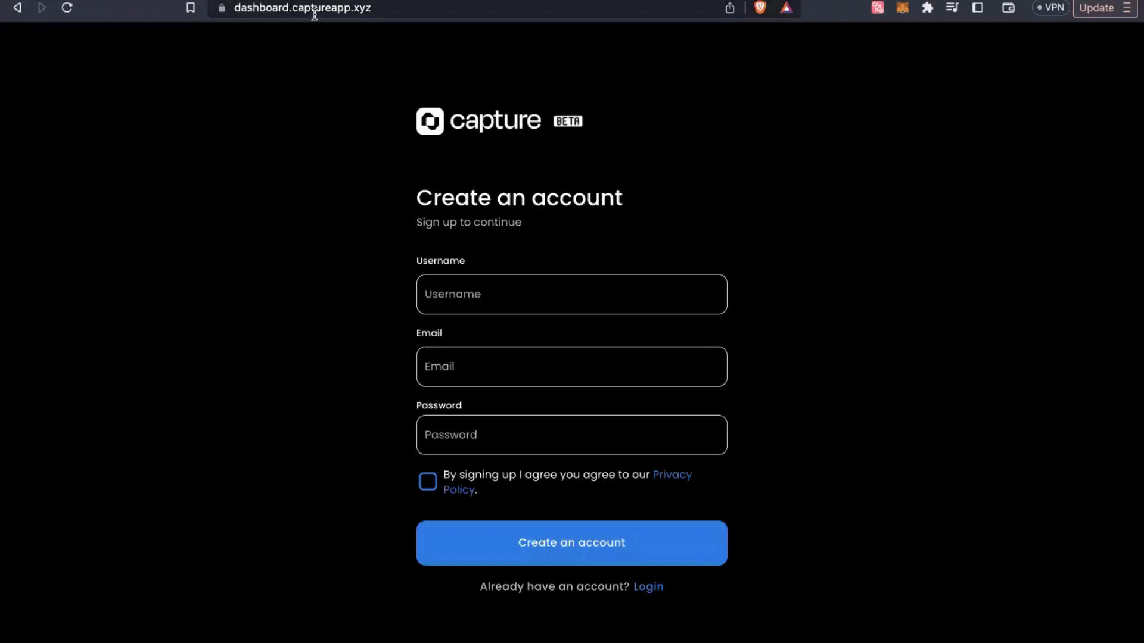
click(436, 278)
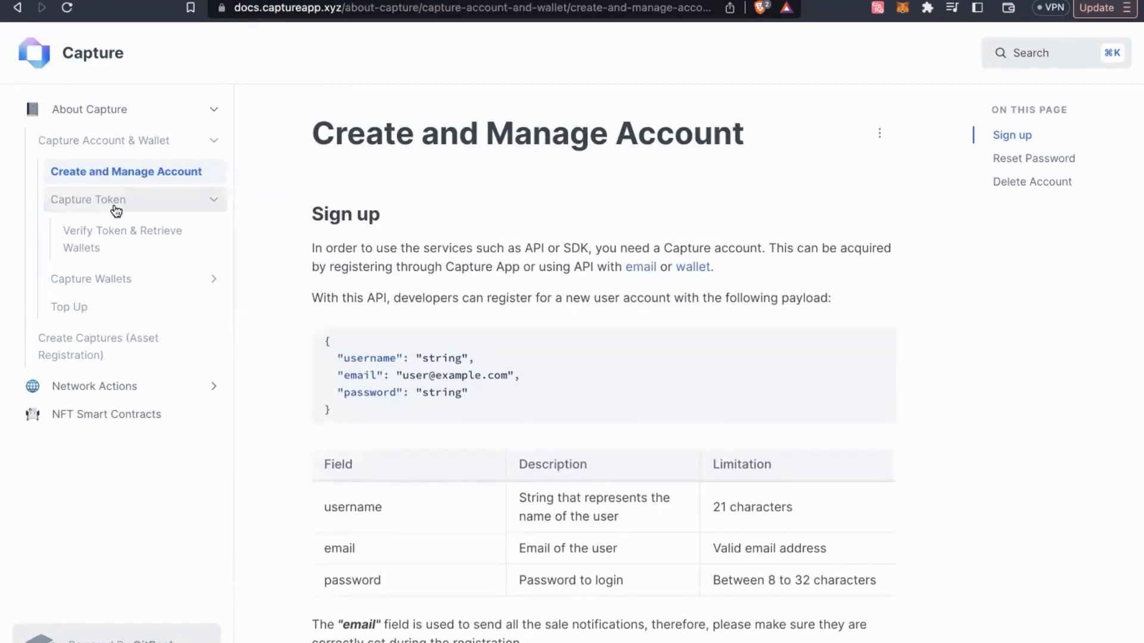
On the Capture Token page, select the login endpoint URL, example email and sample auth_token
click(116, 209)
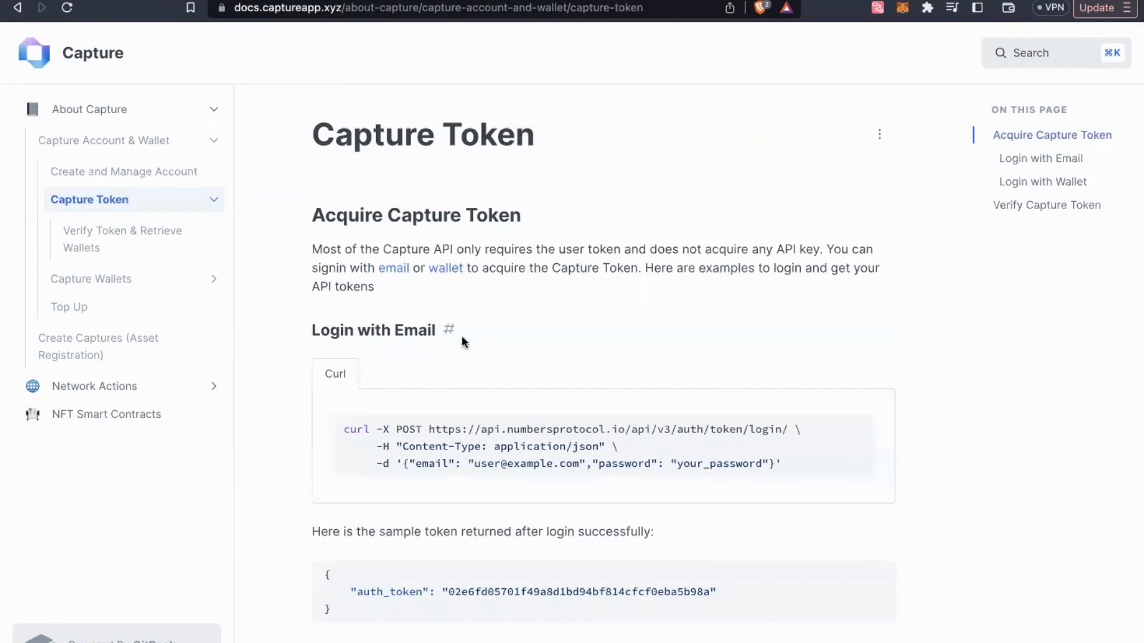
scroll(462, 335, down, 3)
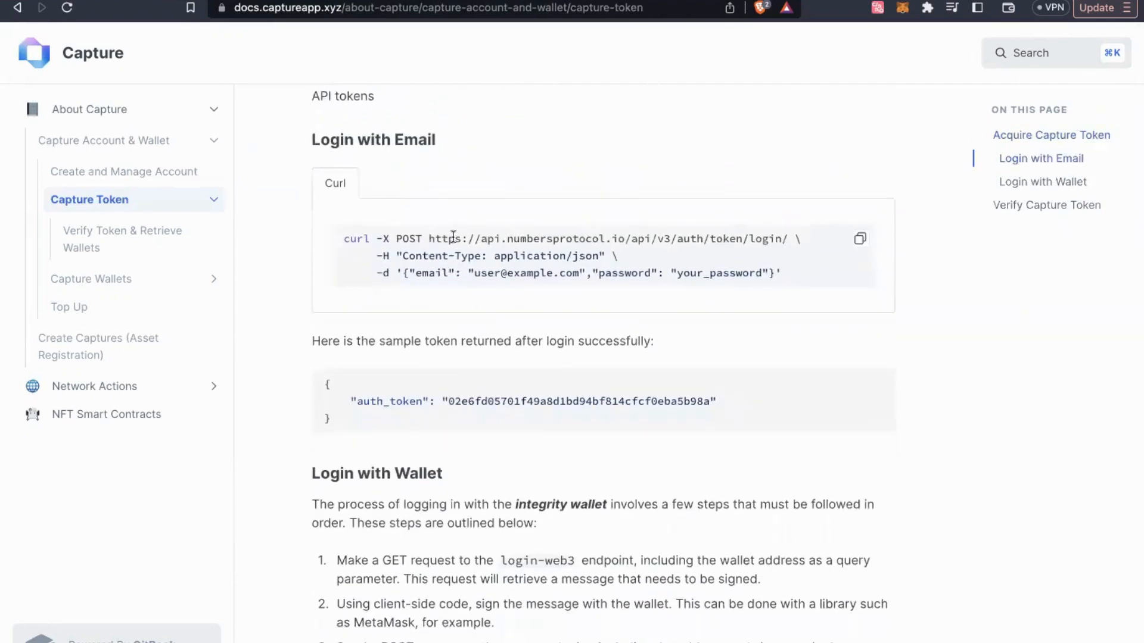
drag(429, 238, 750, 240)
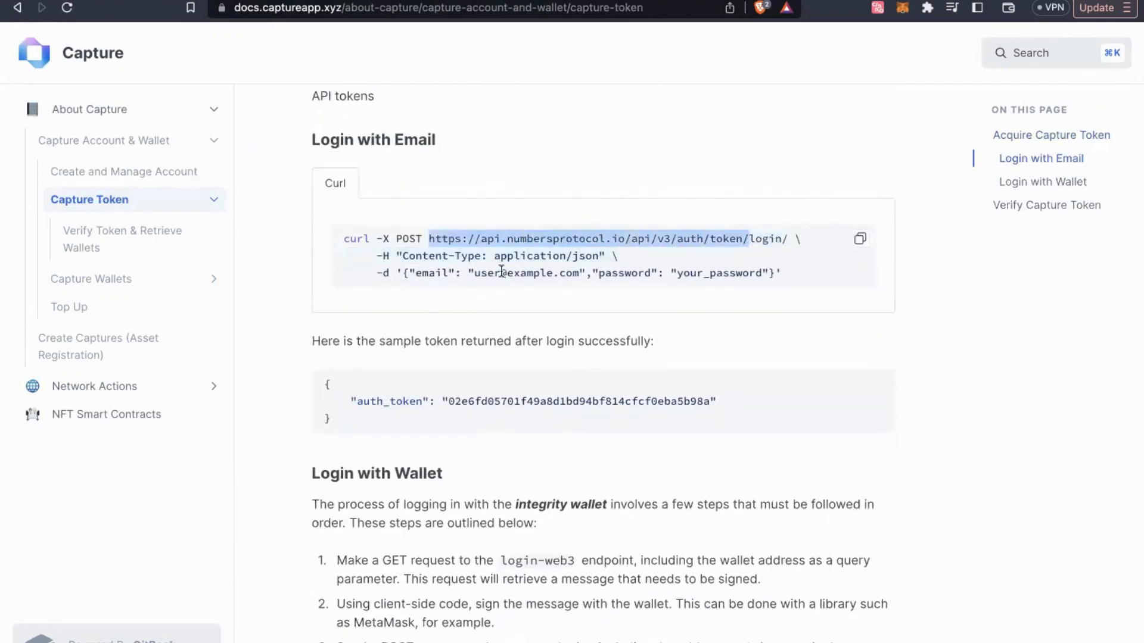
drag(462, 273, 581, 273)
click(506, 357)
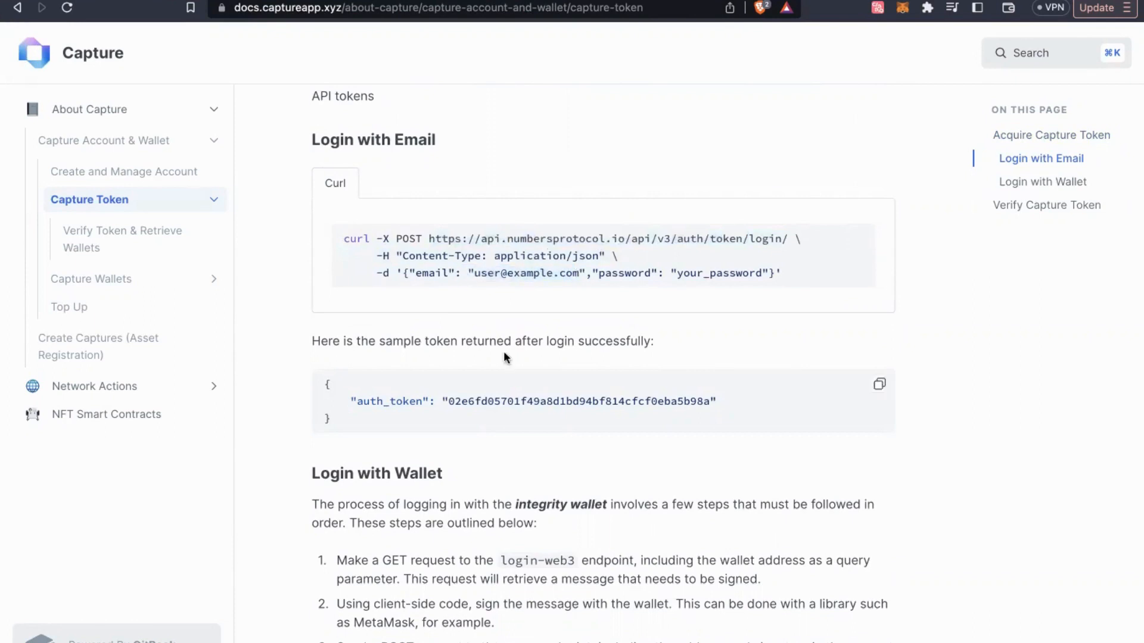
drag(371, 401, 608, 401)
click(612, 400)
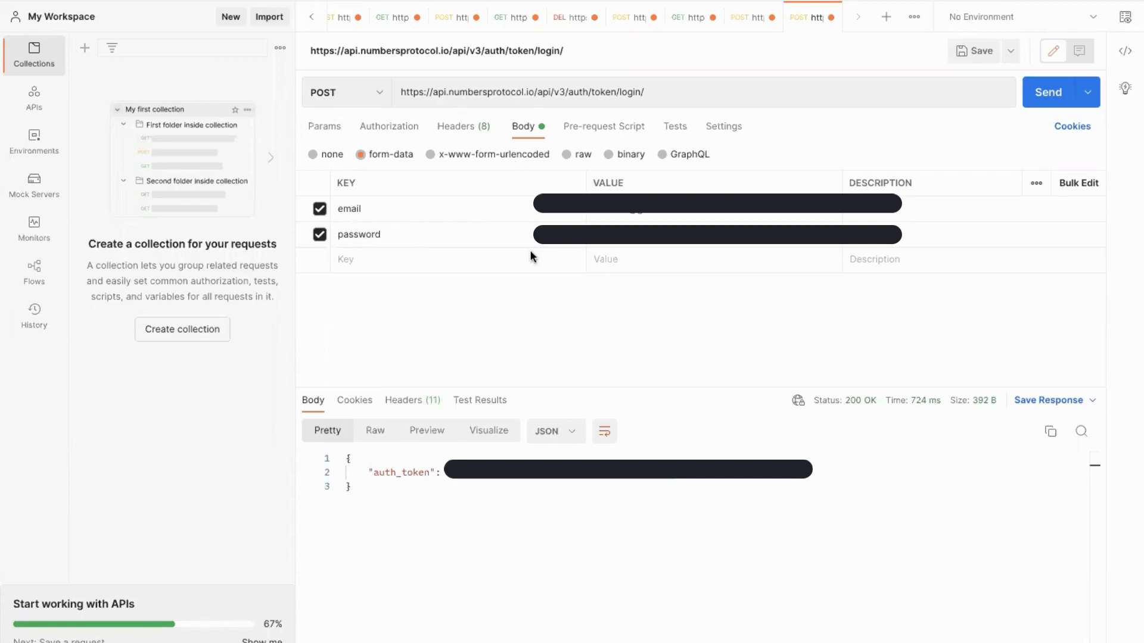
Re-send the Numbers login request for a fresh auth_token, then bring up the pipeline trigger request
click(1049, 100)
click(743, 18)
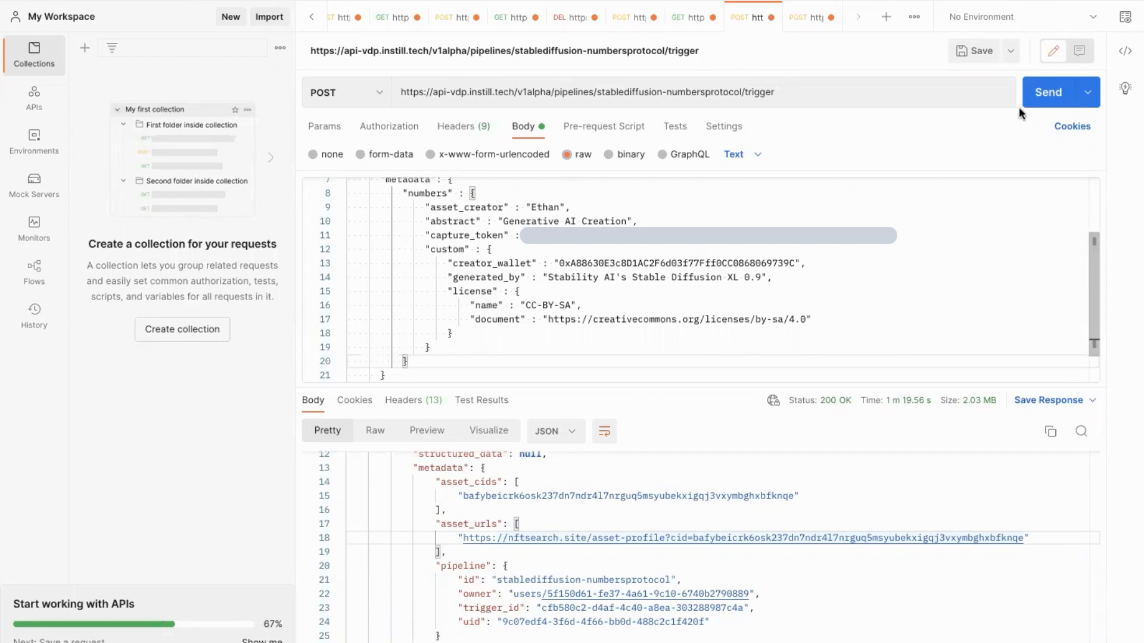
Run the stablediffusion-numbersprotocol trigger request and check its 200 OK response
click(1040, 105)
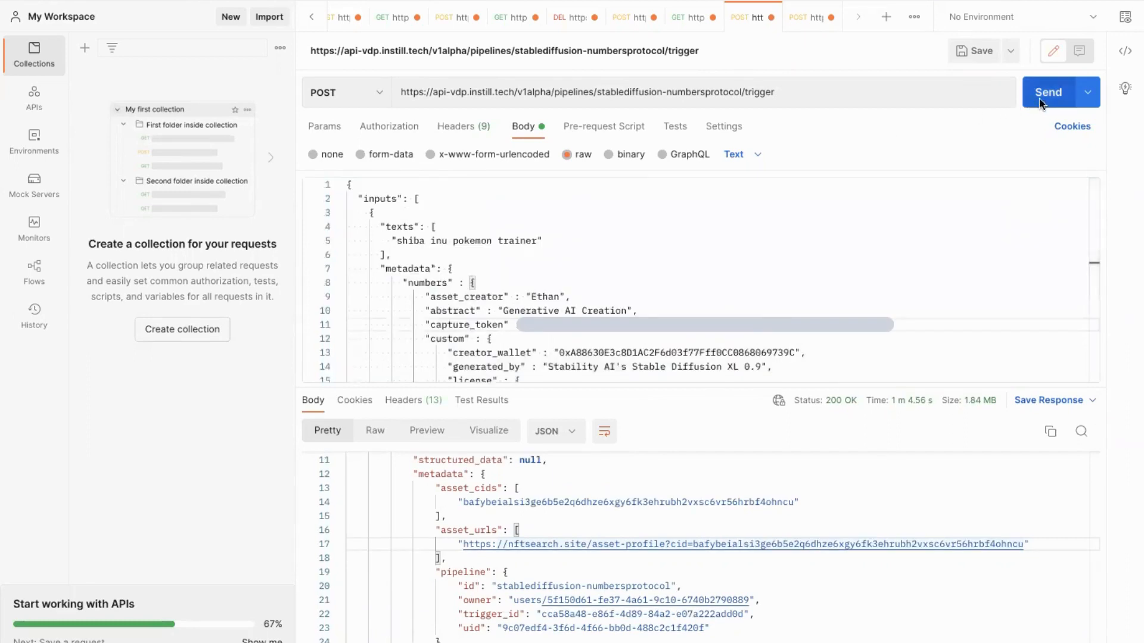
click(1040, 105)
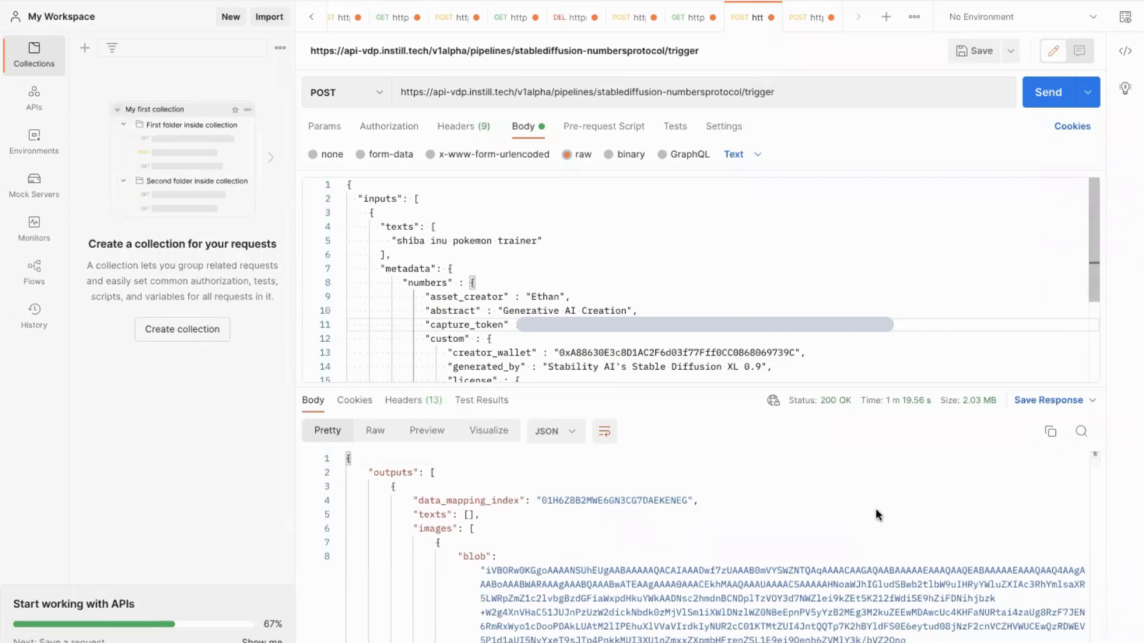
scroll(875, 513, down, 1)
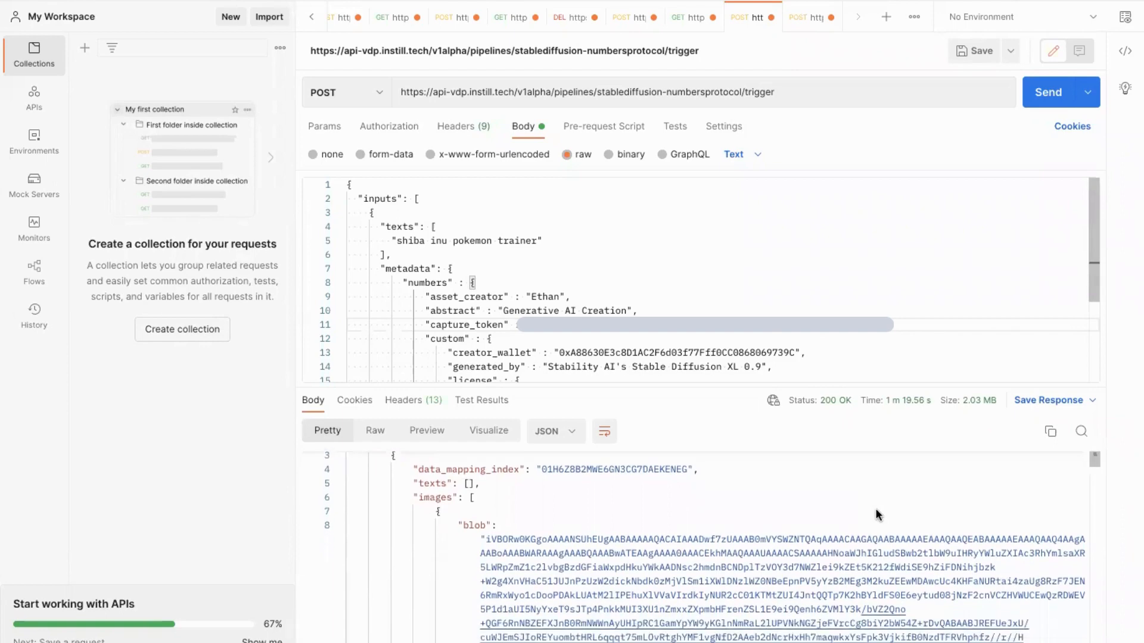
scroll(875, 515, down, 1)
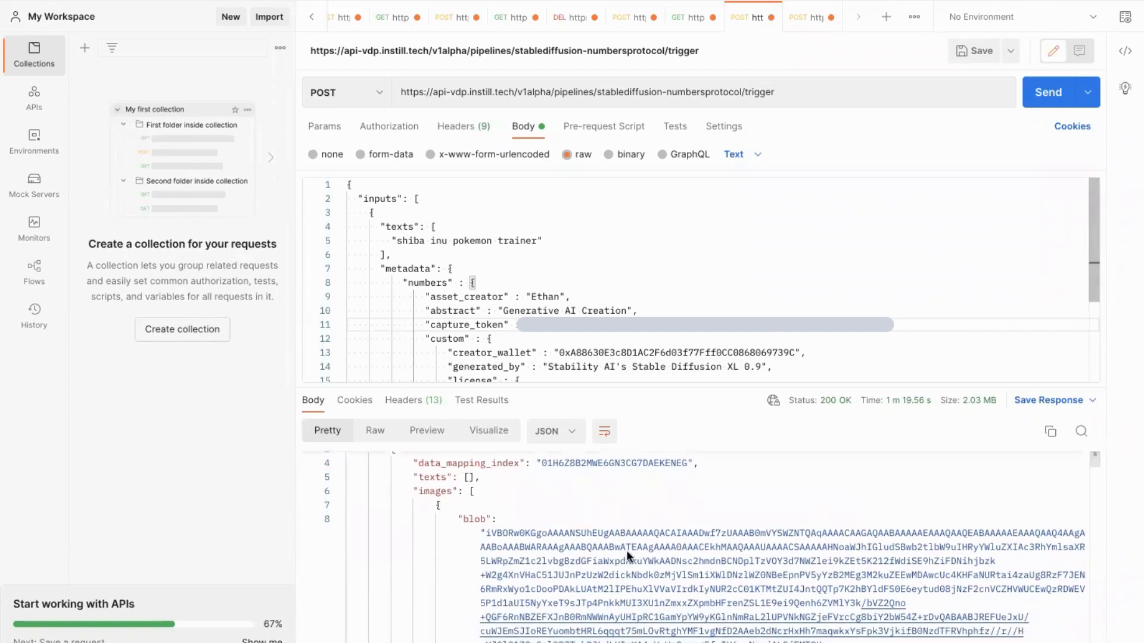
scroll(718, 566, down, 6)
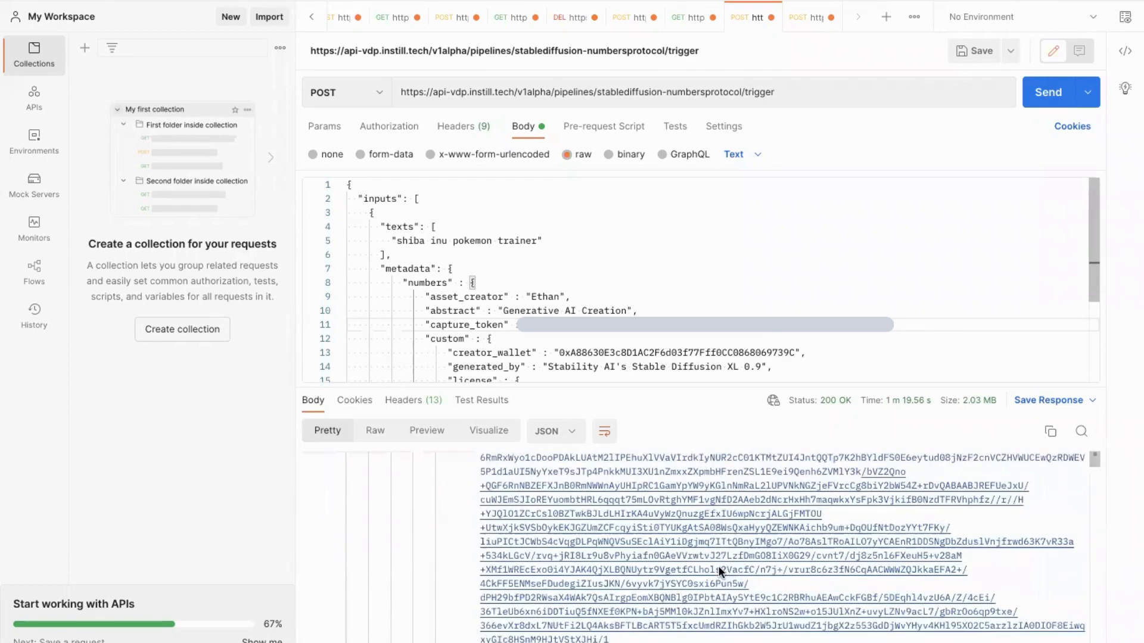
scroll(718, 566, up, 5)
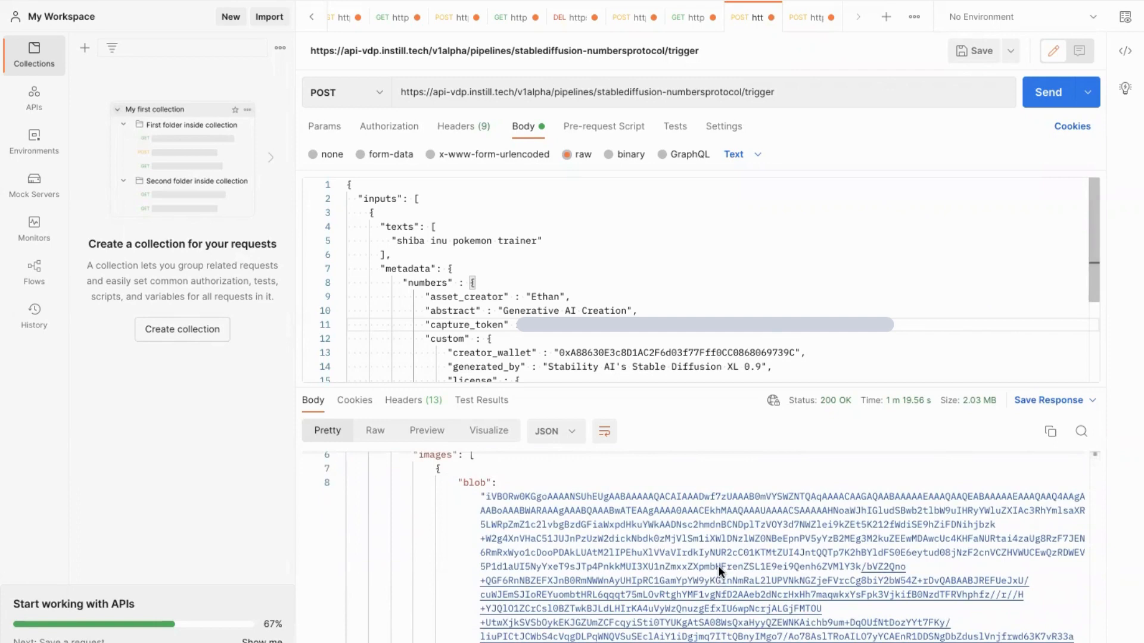
Scroll the response past the base64 image blob to the nftsearch asset_urls link
scroll(718, 570, down, 1)
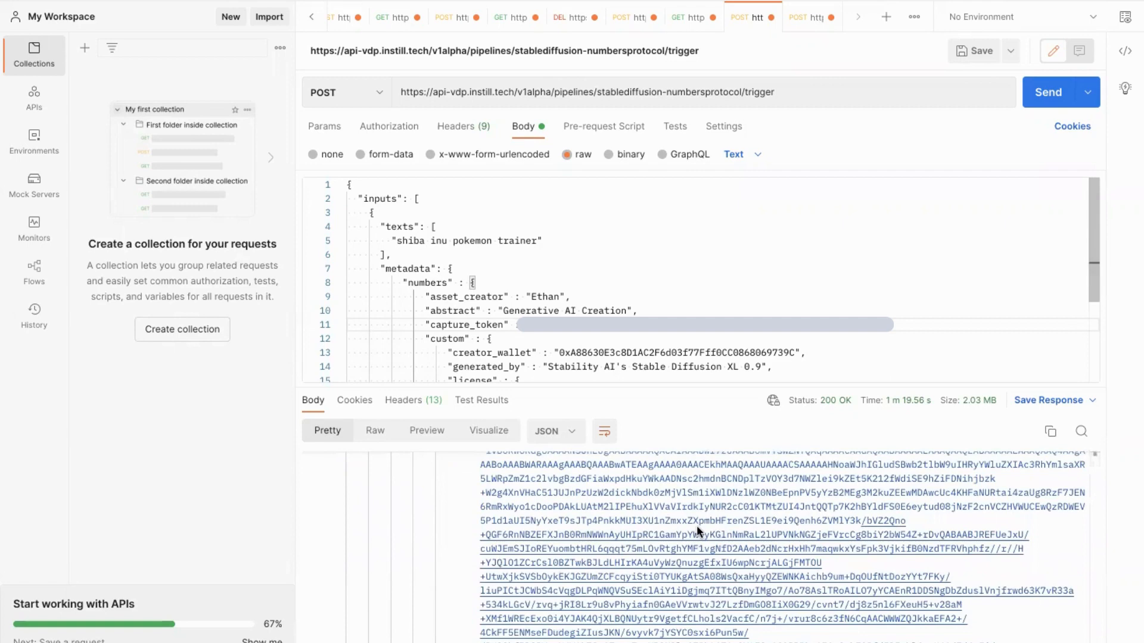
scroll(696, 526, down, 2)
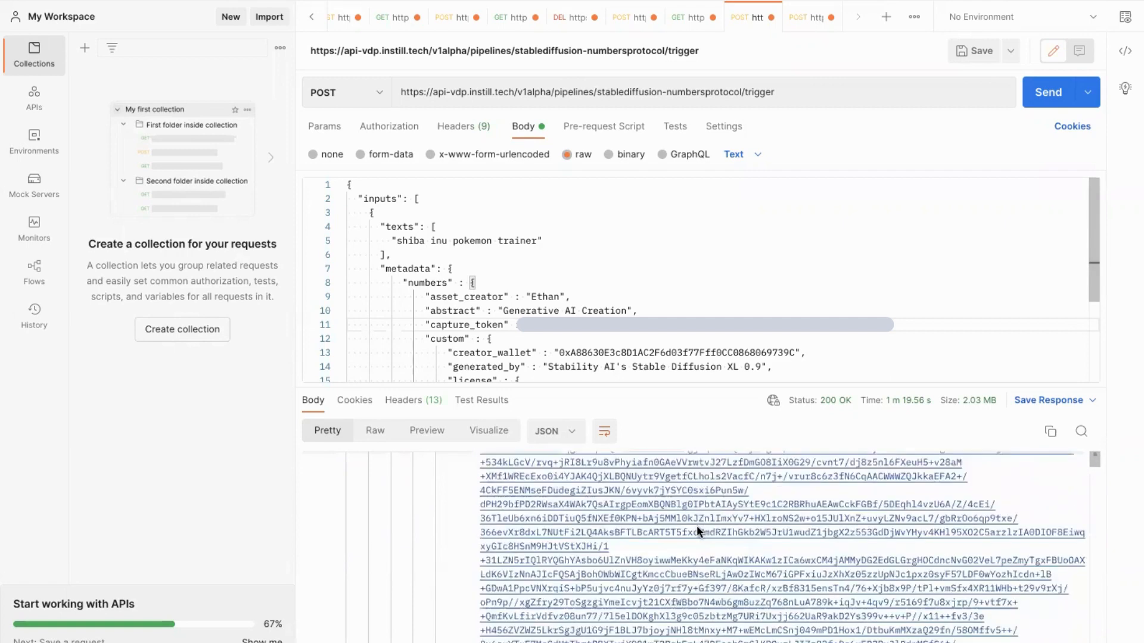
scroll(696, 525, down, 8)
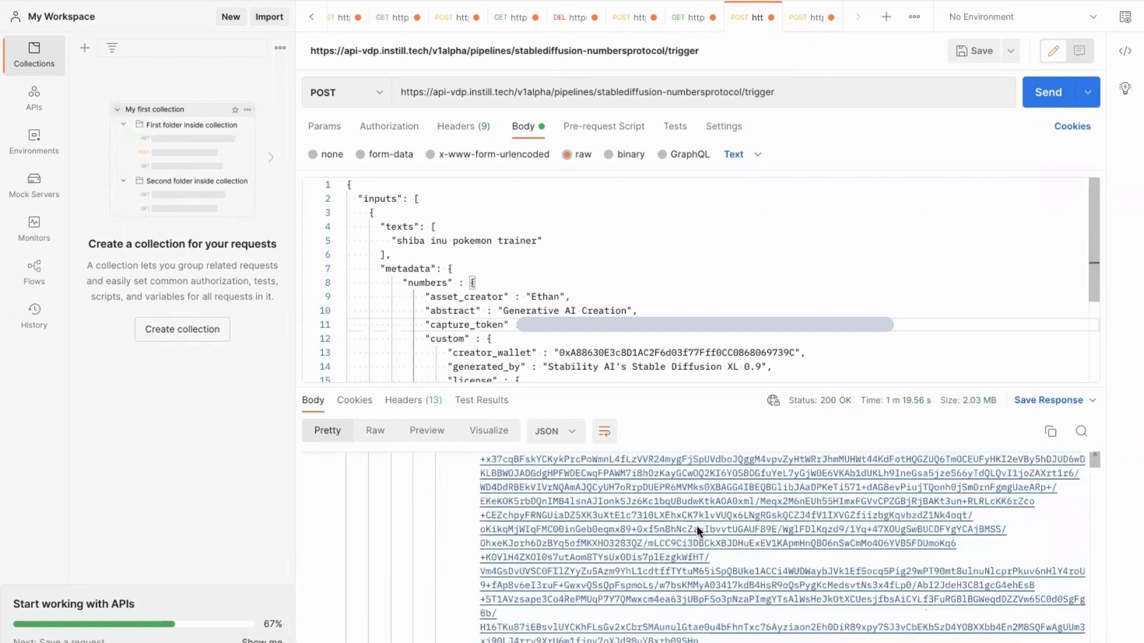
scroll(695, 525, down, 8)
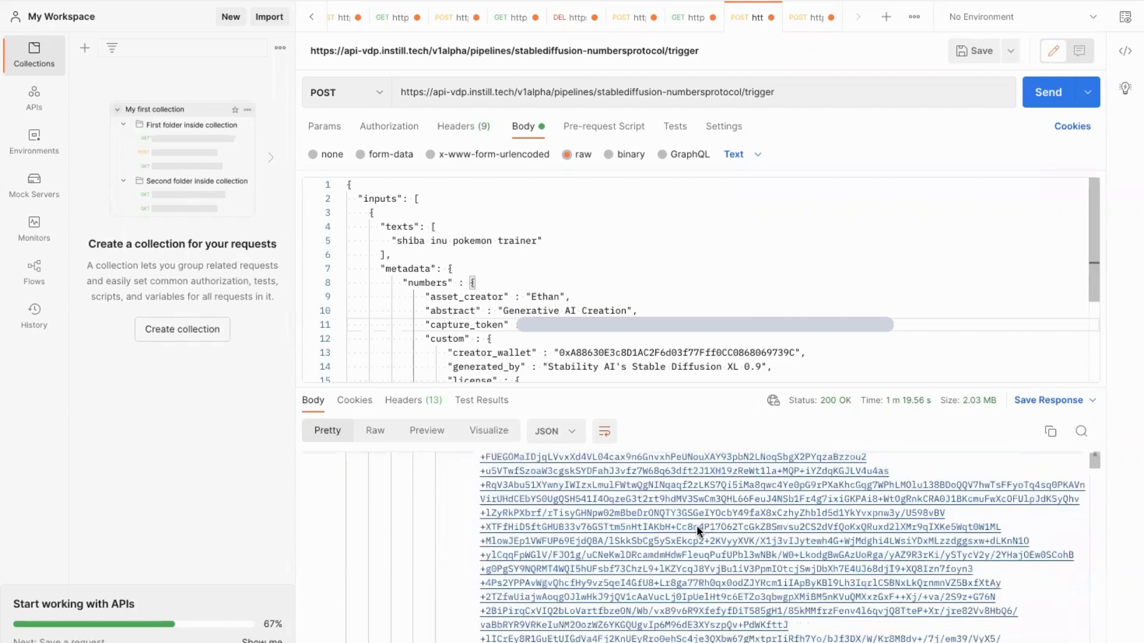
scroll(695, 525, down, 8)
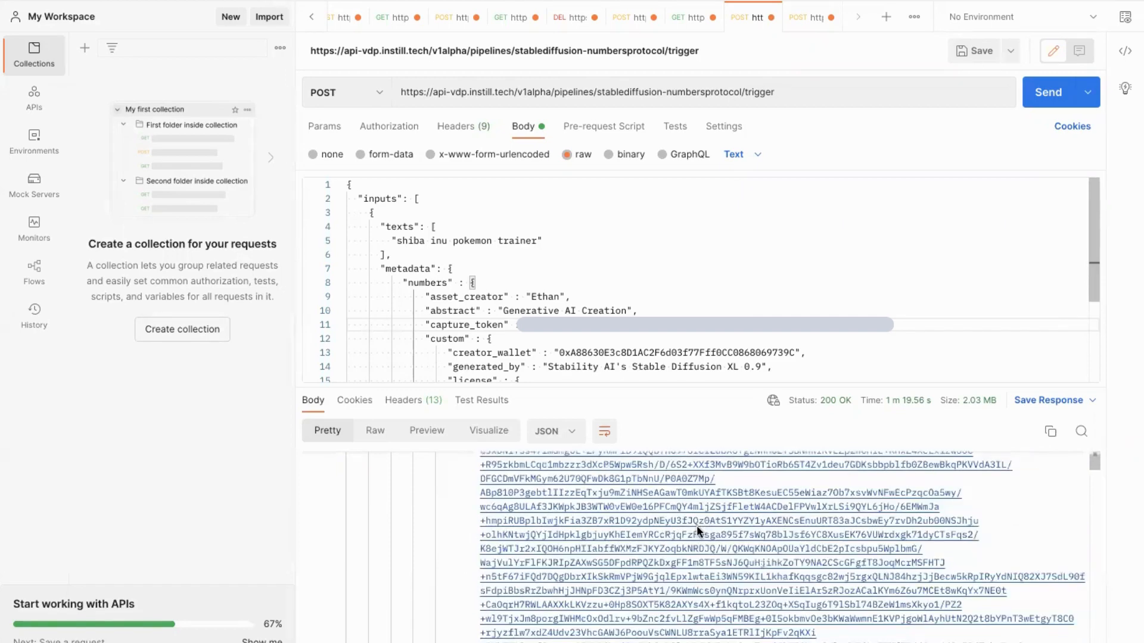
scroll(1017, 520, down, 3)
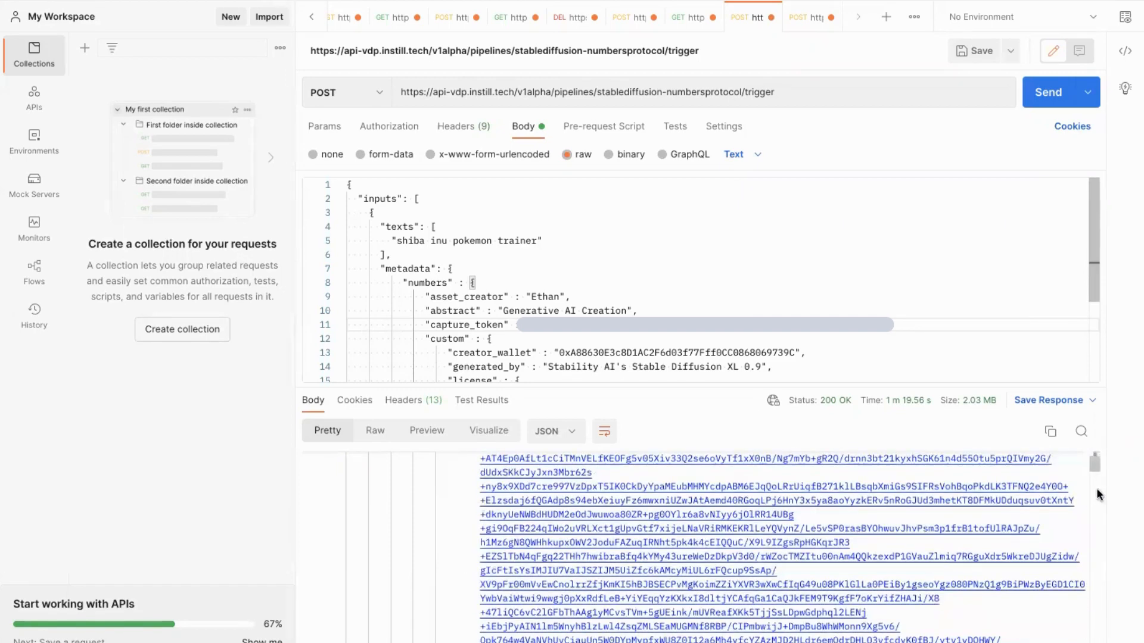
drag(1096, 478, 1094, 642)
scroll(945, 592, up, 3)
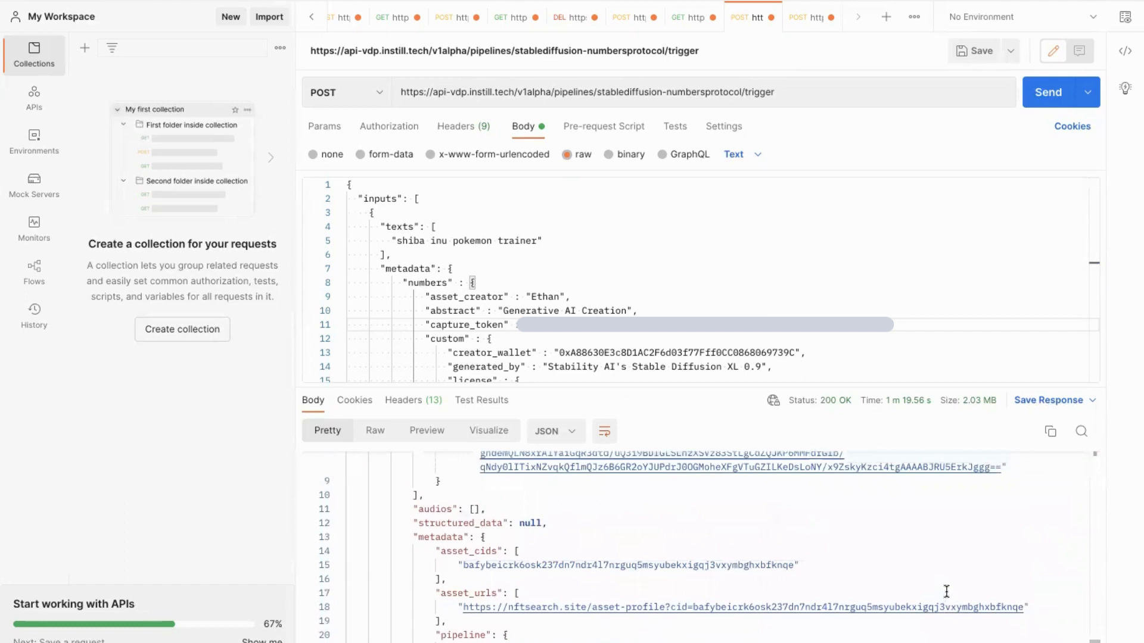
scroll(946, 591, down, 1)
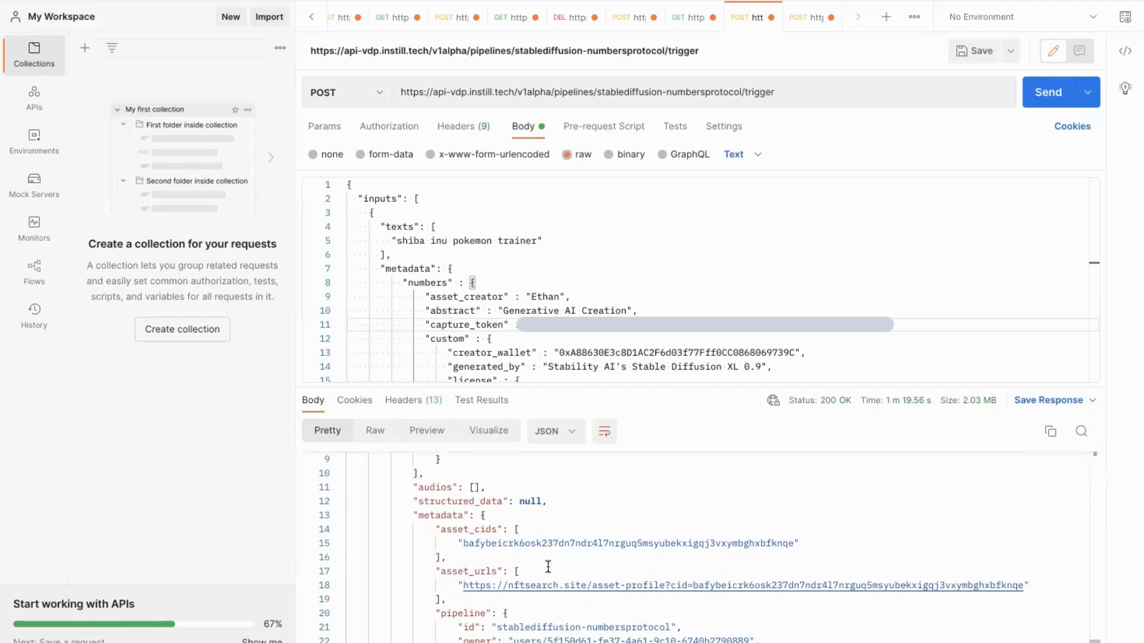
scroll(547, 566, down, 2)
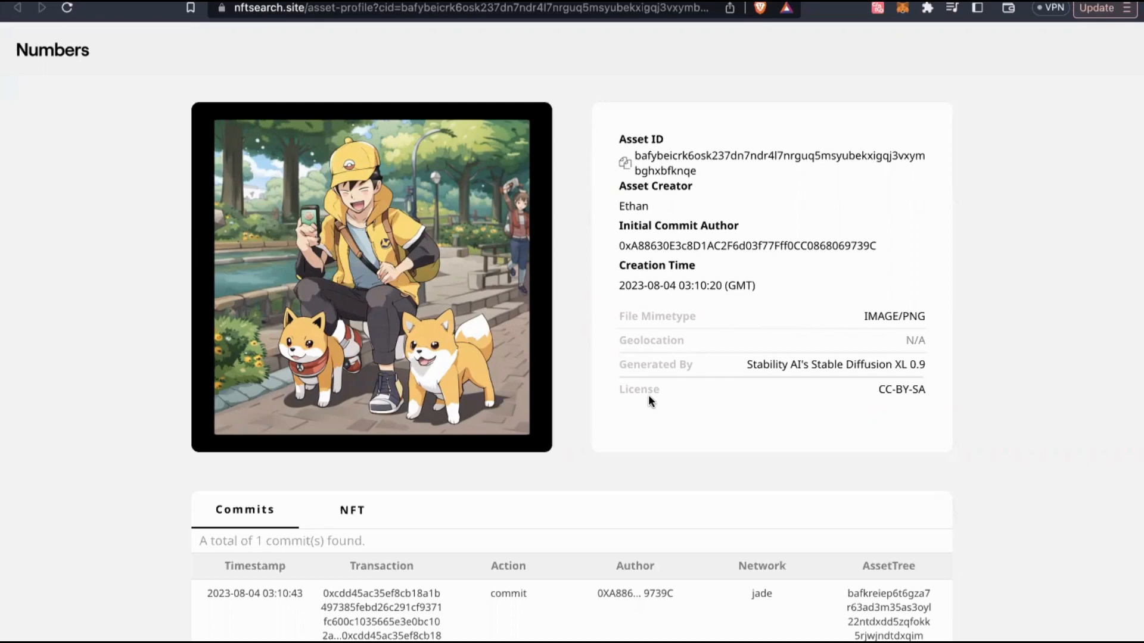
Inspect the commit transaction's data as UTF-8, then open the AssetTree metadata on IPFS
scroll(648, 394, down, 5)
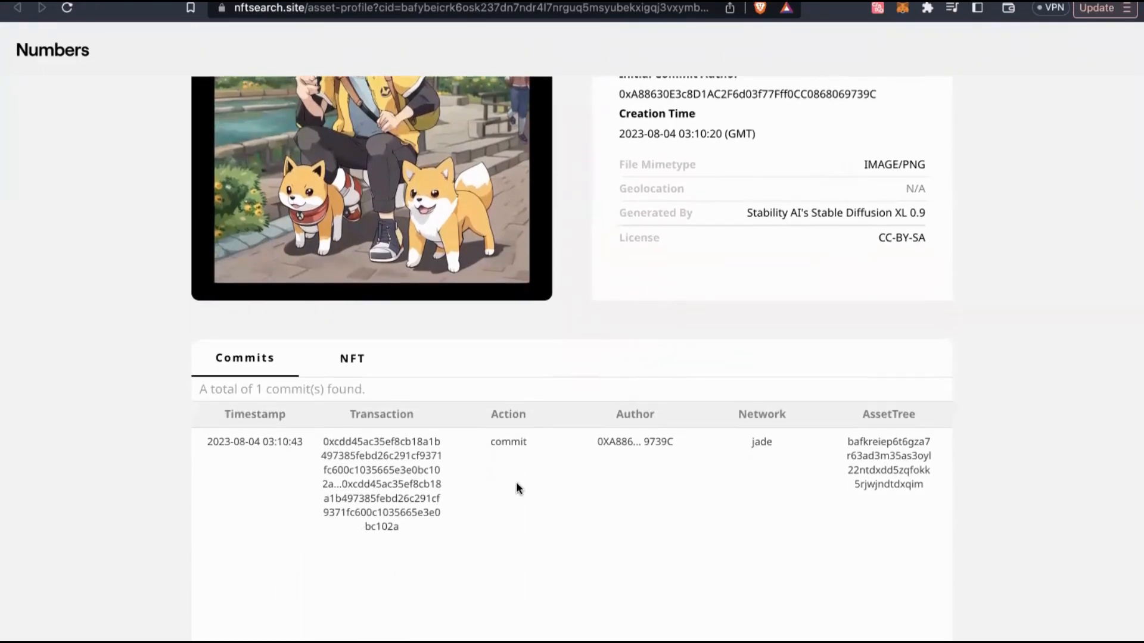
click(415, 452)
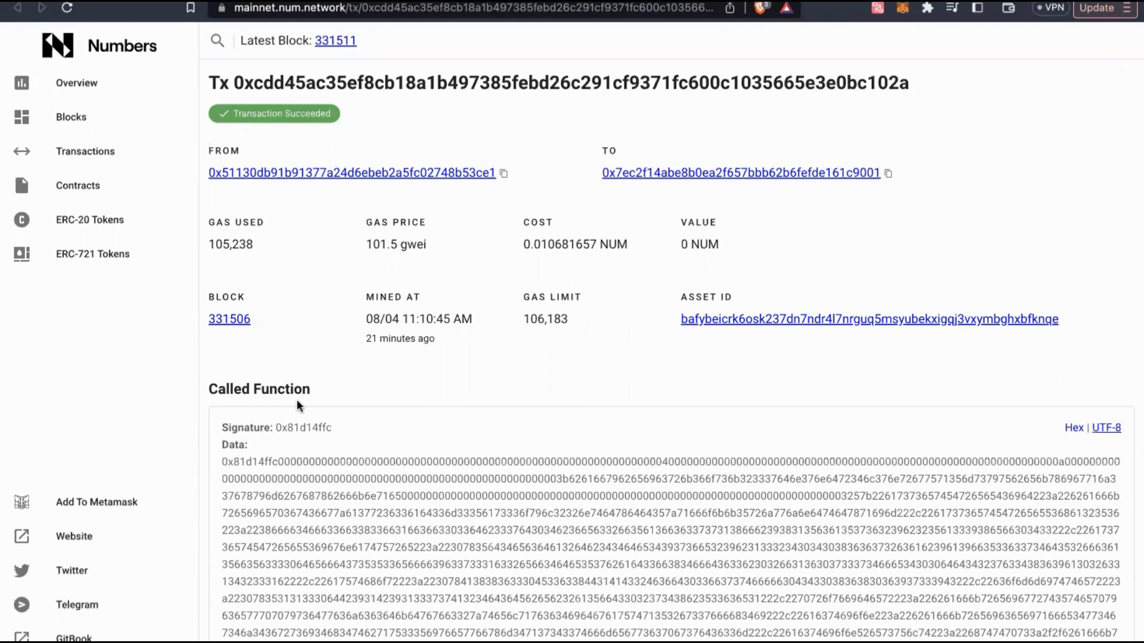
click(1104, 434)
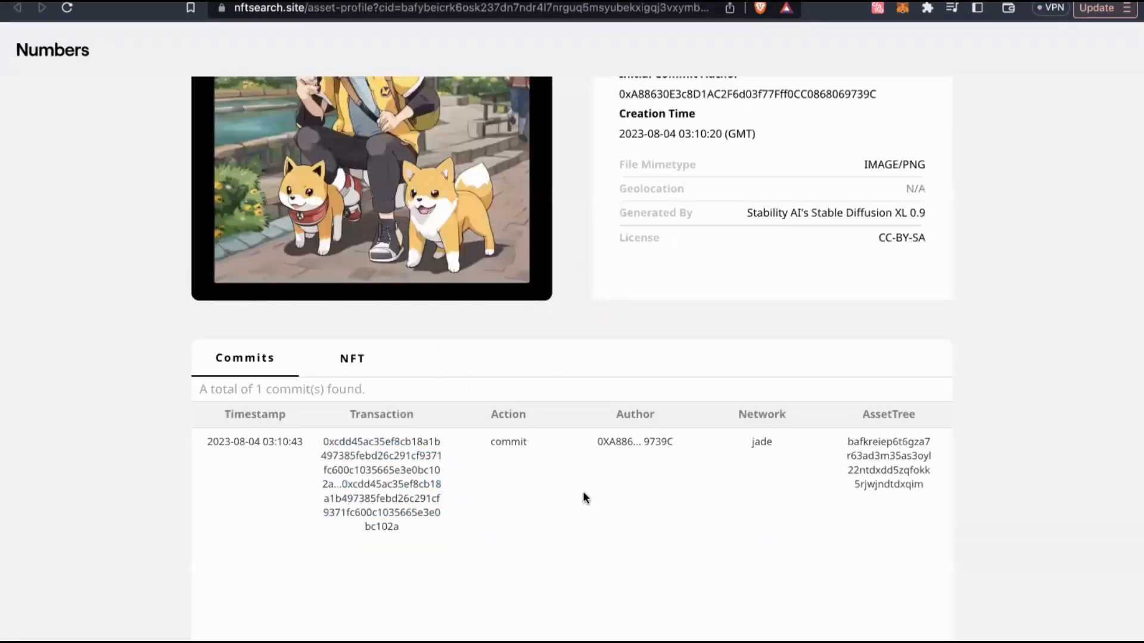
click(871, 454)
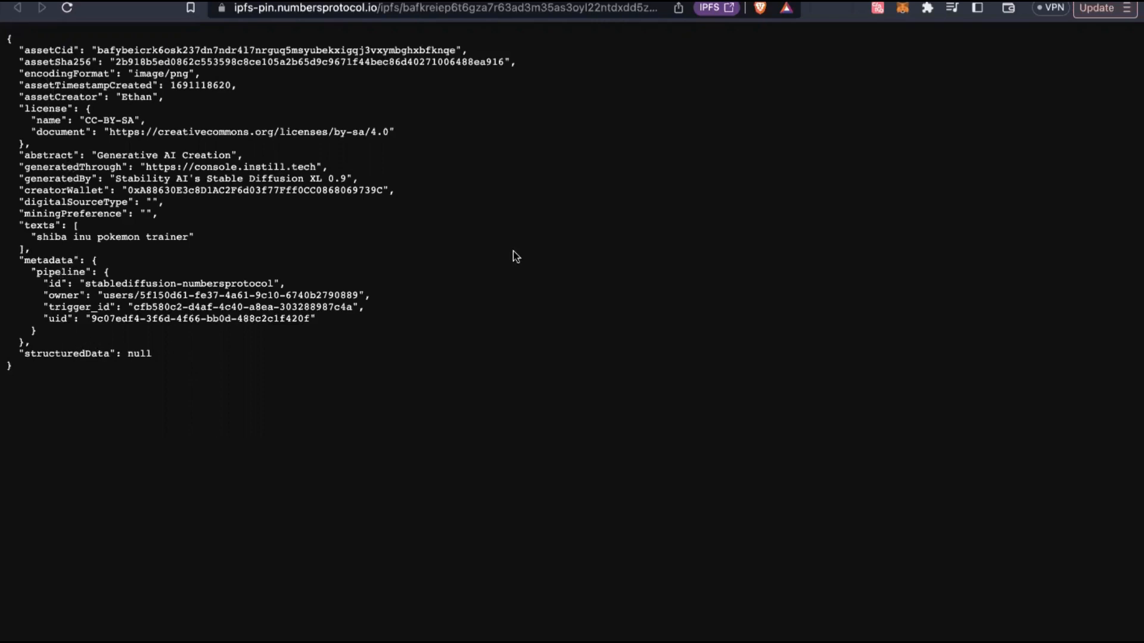
Return to the nftsearch.site asset profile tab and scroll back to the top
click(627, 1)
scroll(656, 414, up, 5)
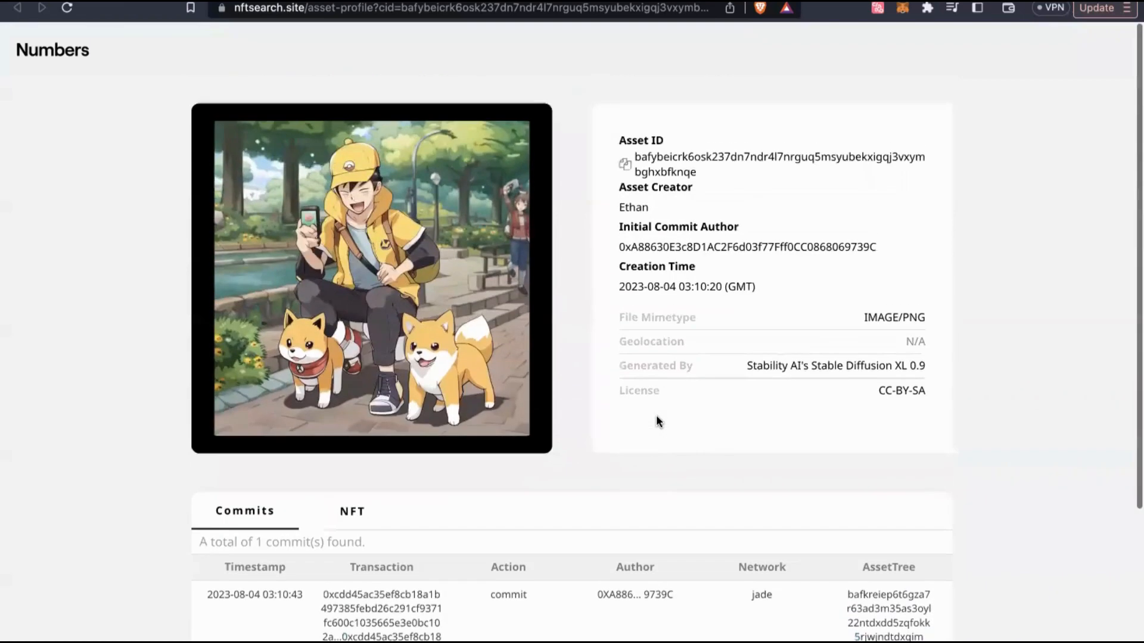